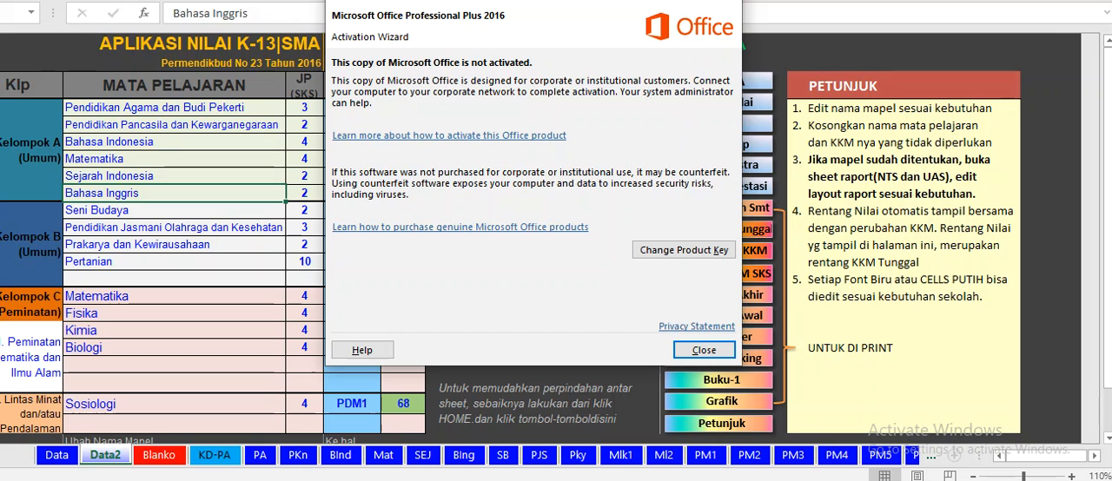
Step: Dismiss the Office activation notice, look over the Data sheet and open the BIng grade sheet
{"action": "left_click", "coordinate": [706, 352]}
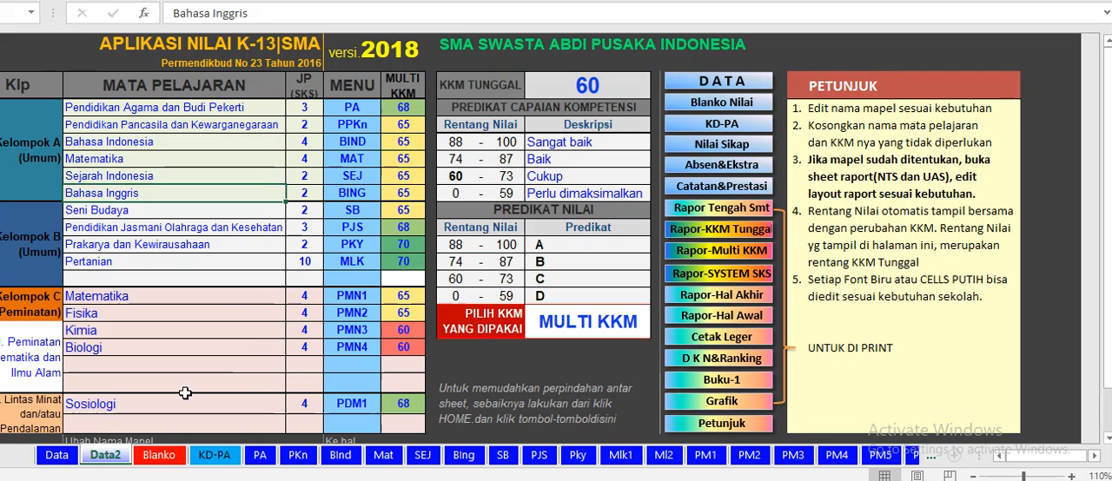
{"action": "left_click", "coordinate": [54, 461]}
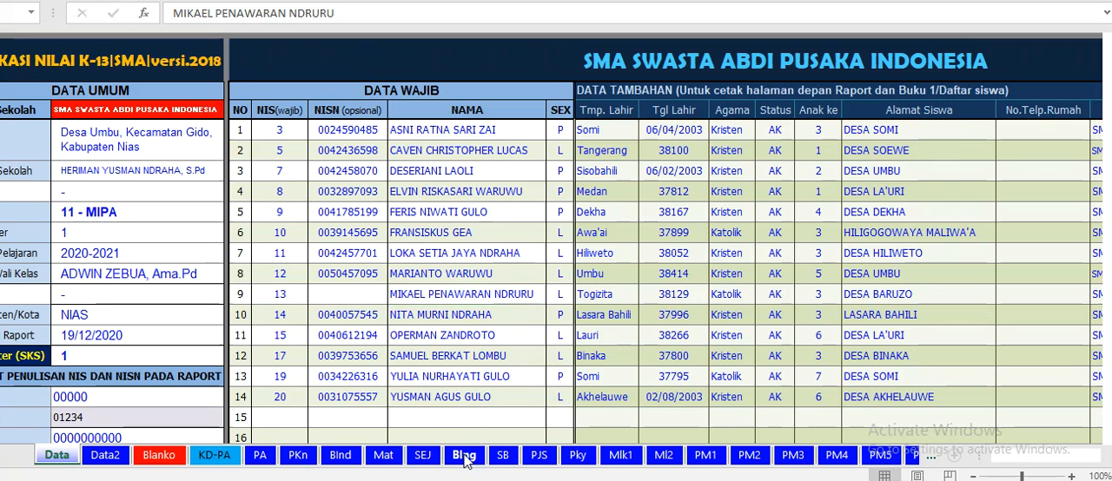
{"action": "left_click", "coordinate": [467, 458]}
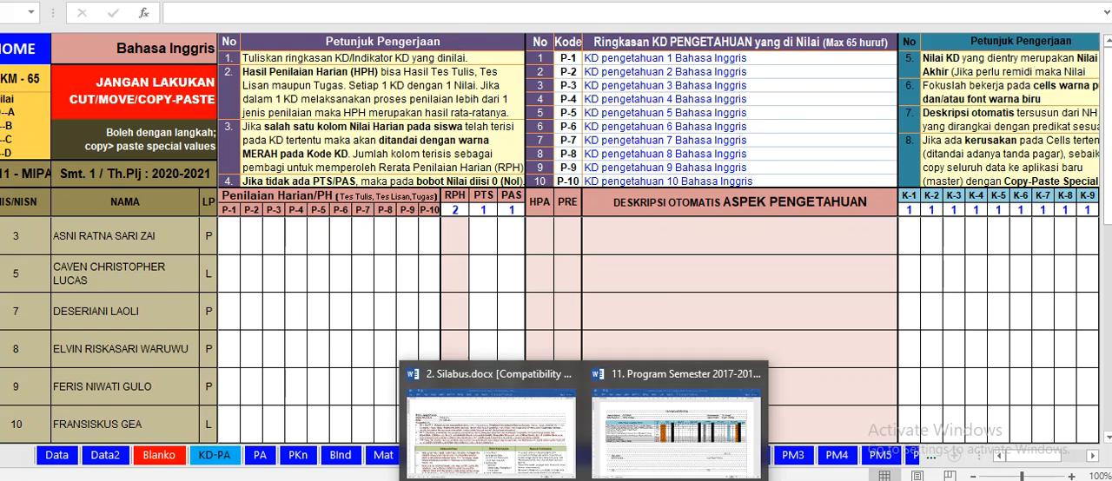
Step: Review the Program Semester document and the Silabus document in Word, and return to the Excel grade workbook
{"action": "left_click", "coordinate": [648, 437]}
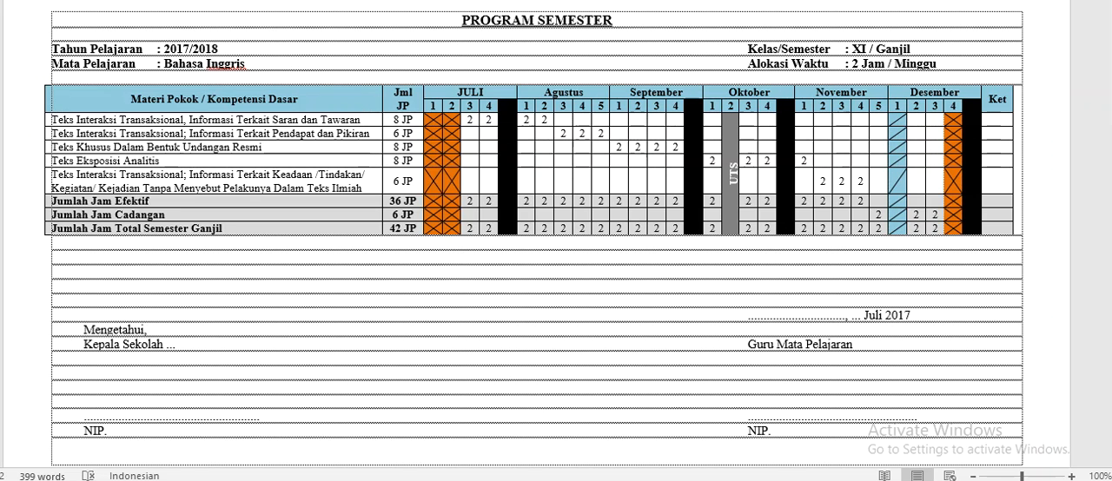
{"action": "left_click", "coordinate": [471, 432]}
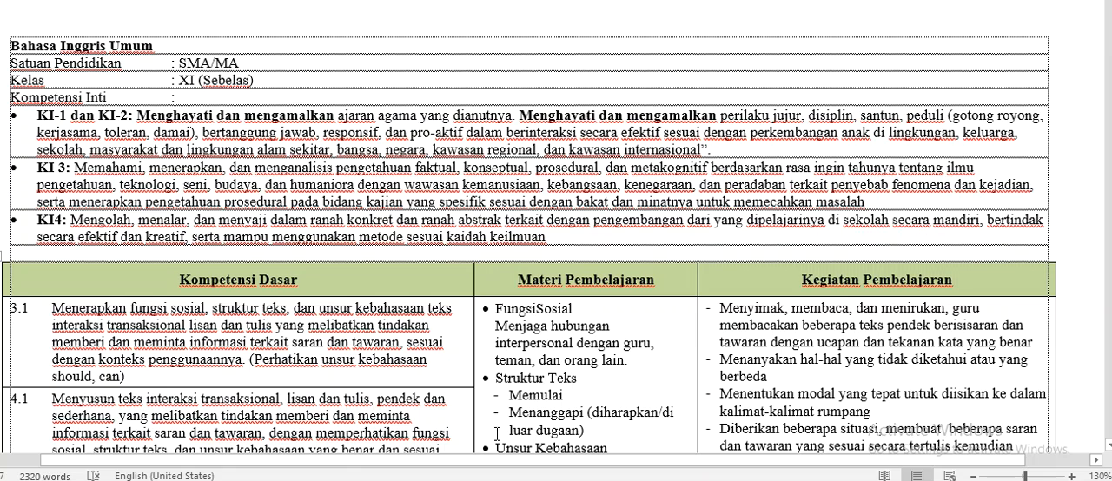
{"action": "key", "text": "alt+Tab"}
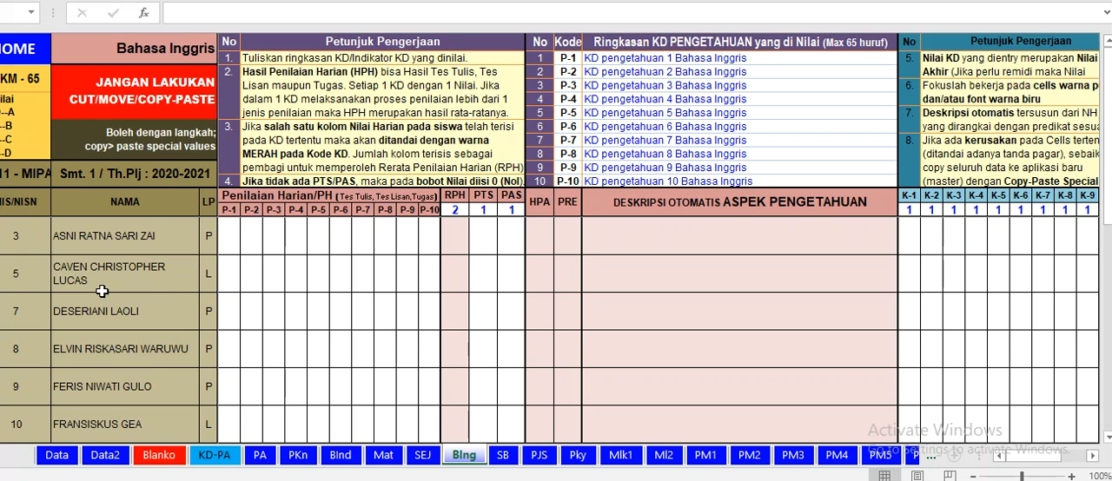
Step: Enter daily assessment scores of 70 for P-1 and 89 for P-2 for the first student
{"action": "left_click", "coordinate": [232, 235]}
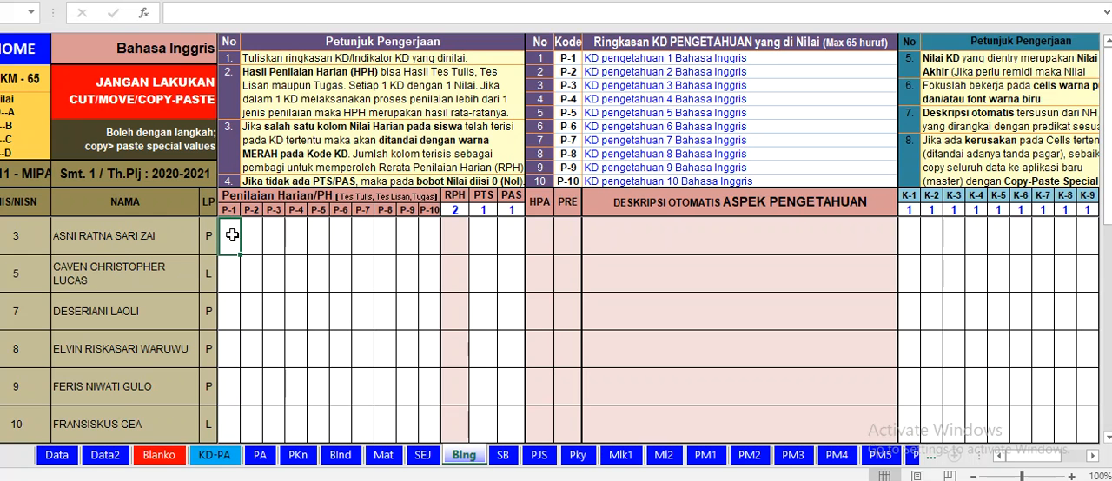
{"action": "type", "text": "70"}
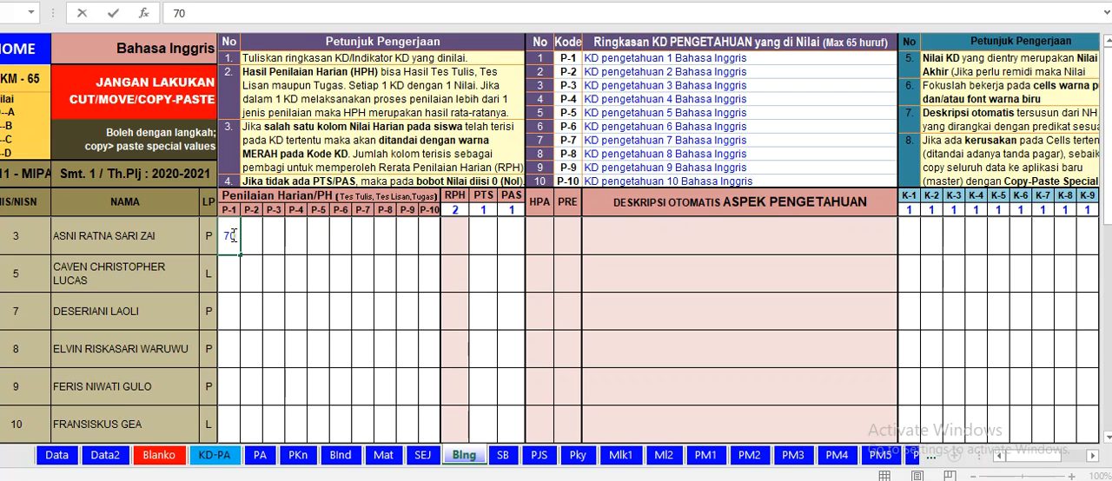
{"action": "key", "text": "Tab"}
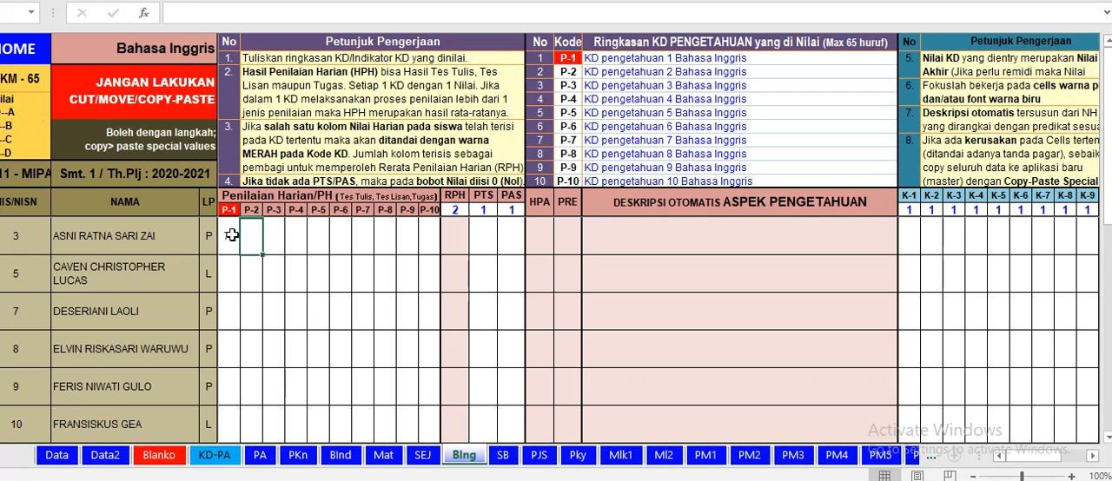
{"action": "type", "text": "8"}
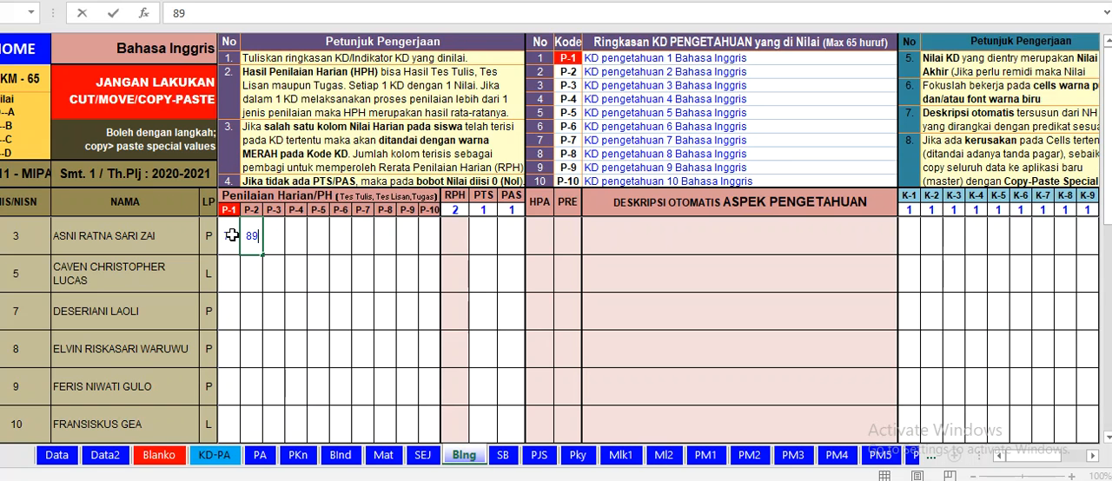
{"action": "type", "text": "9"}
{"action": "key", "text": "Tab"}
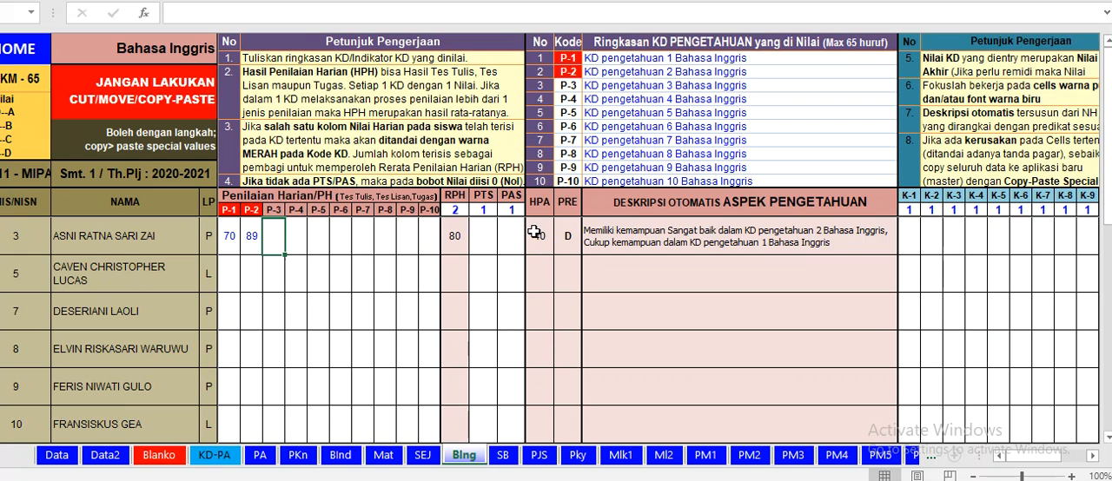
Step: Enter the first student's exam scores, 90 for PTS and 80 for PAS
{"action": "left_click", "coordinate": [485, 240]}
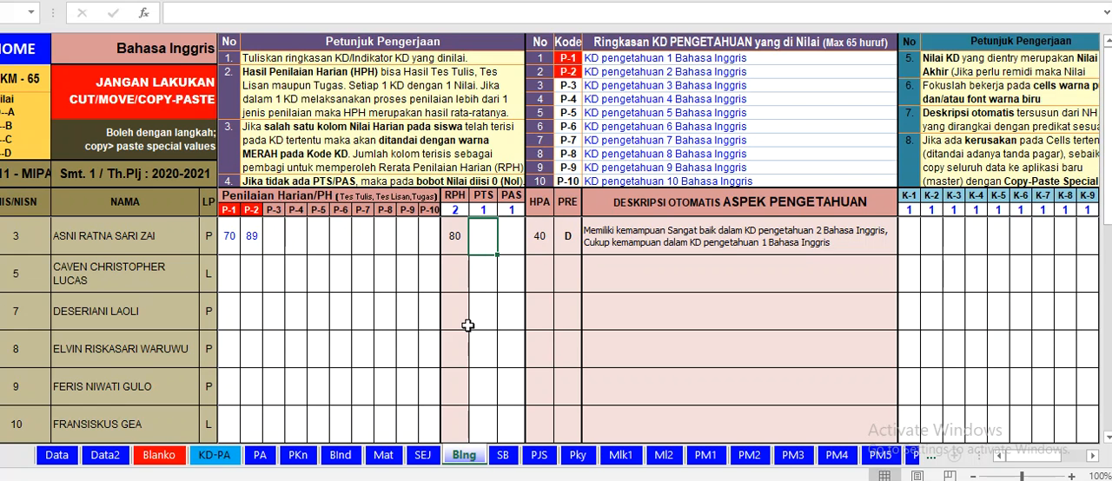
{"action": "type", "text": "90"}
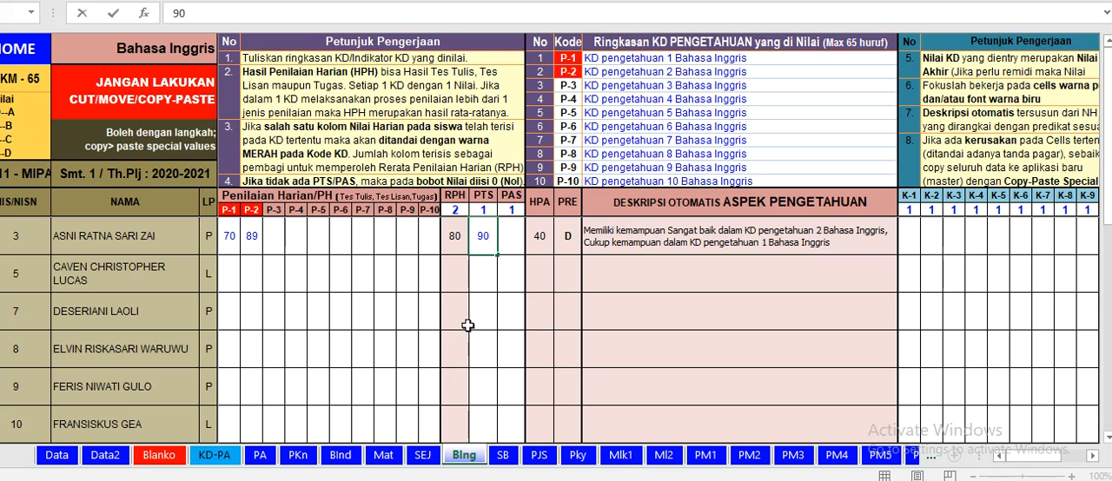
{"action": "left_click", "coordinate": [504, 237]}
{"action": "type", "text": "8"}
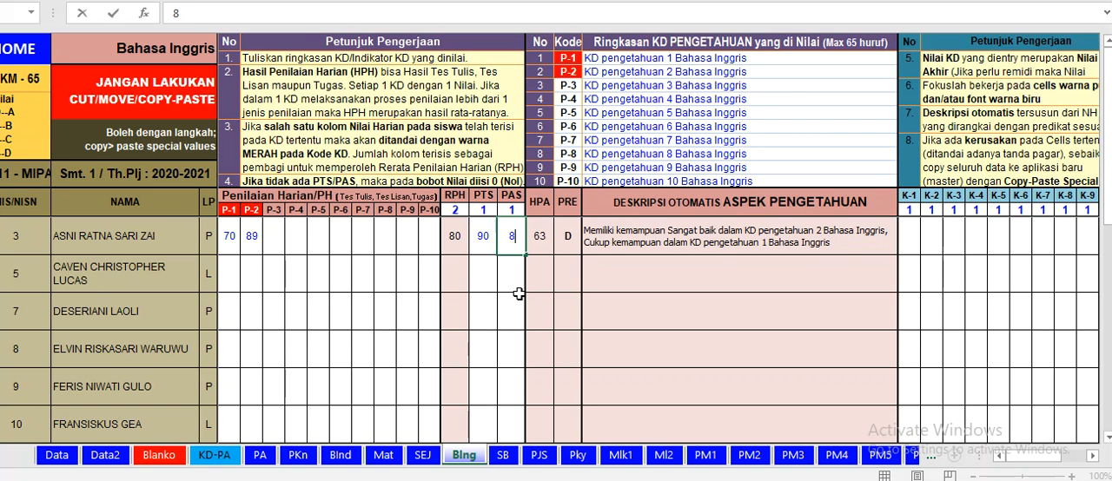
{"action": "type", "text": "0"}
{"action": "left_click", "coordinate": [547, 274]}
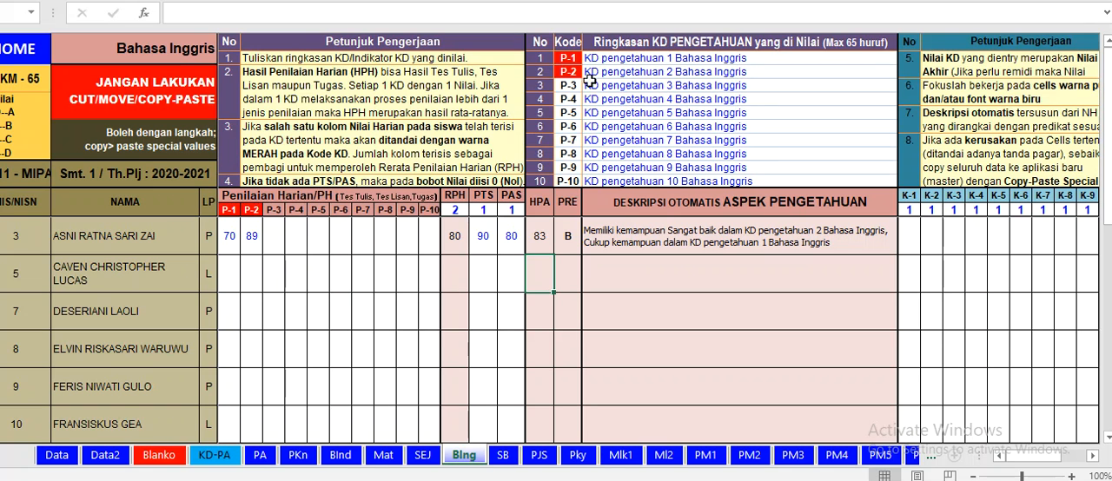
Step: Switch to the Silabus document in Word to consult the Kompetensi Dasar for the knowledge KD summaries
{"action": "left_click", "coordinate": [761, 111]}
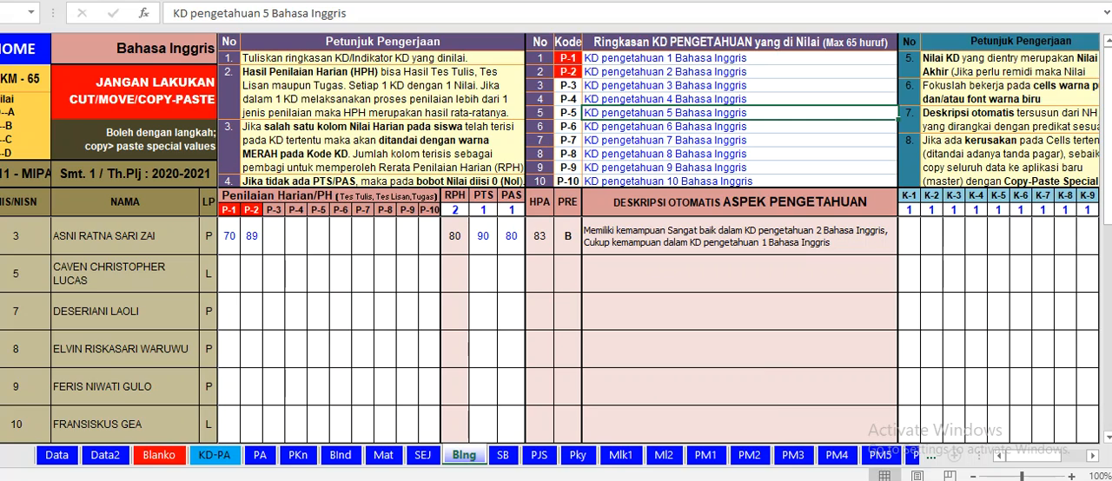
{"action": "left_click", "coordinate": [491, 445]}
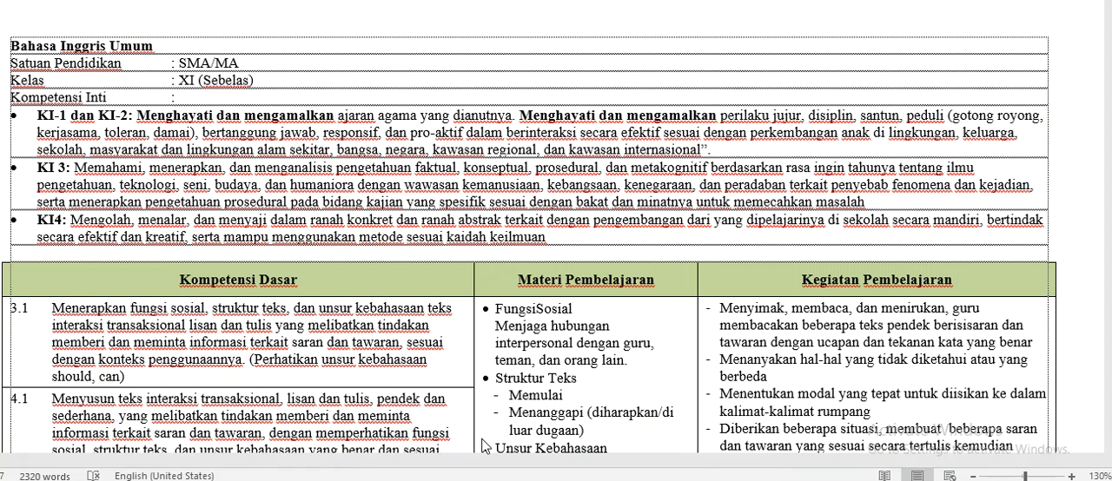
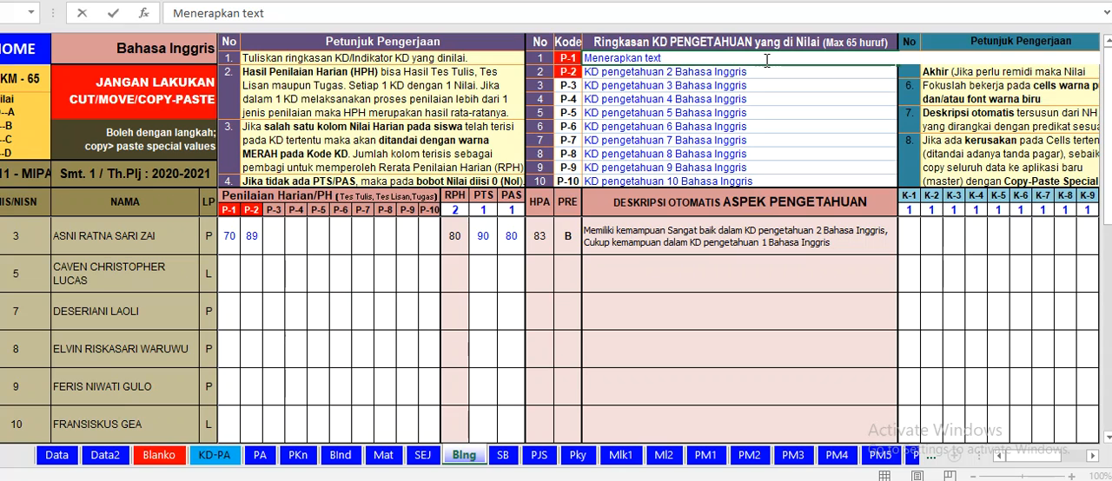
Step: Complete the P-1 knowledge KD summary as "Menerapkan teks informasi terkait saran dan tawaran", checking KD 3.1 in the Word Silabus document
{"action": "type", "text": "ks informasi"}
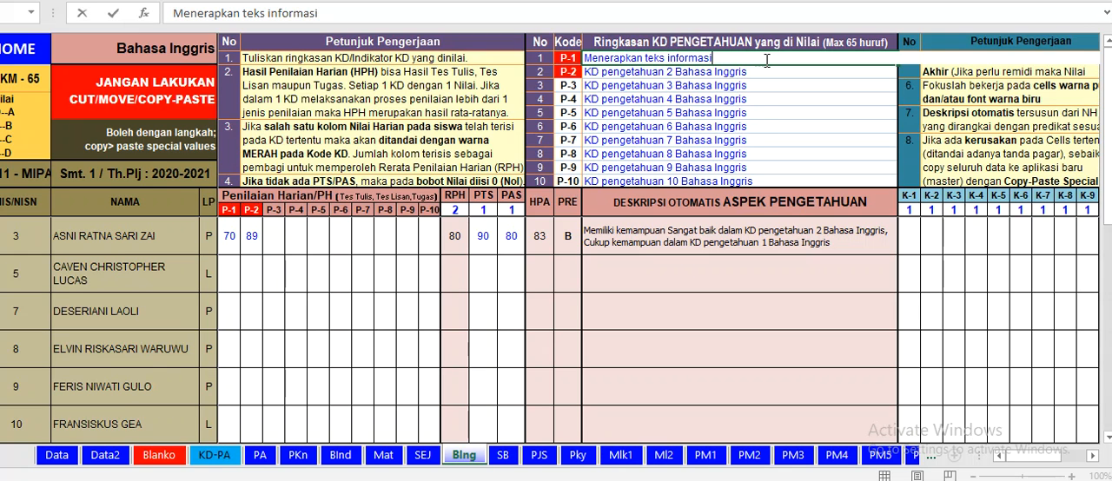
{"action": "type", "text": " terkait"}
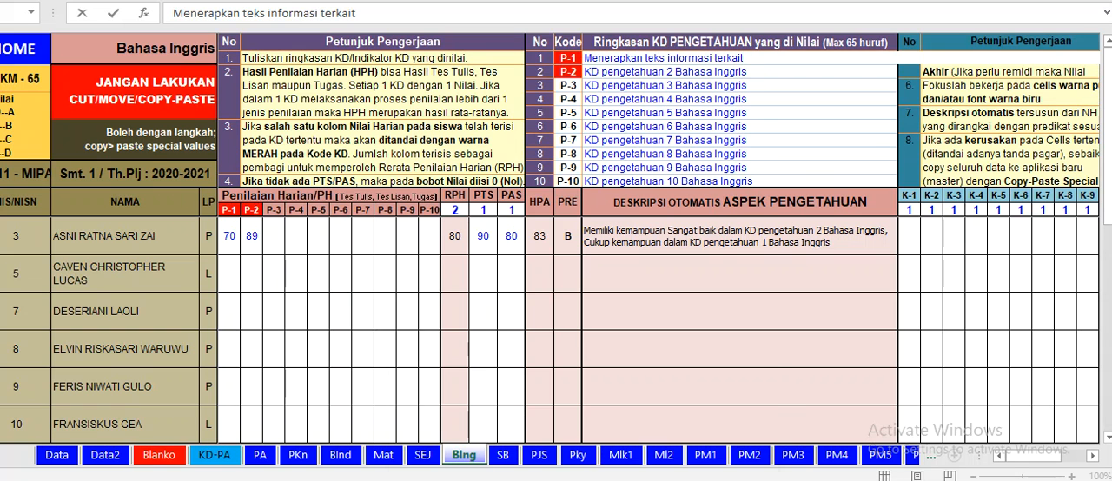
{"action": "mouse_move", "coordinate": [586, 480]}
{"action": "left_click", "coordinate": [541, 453]}
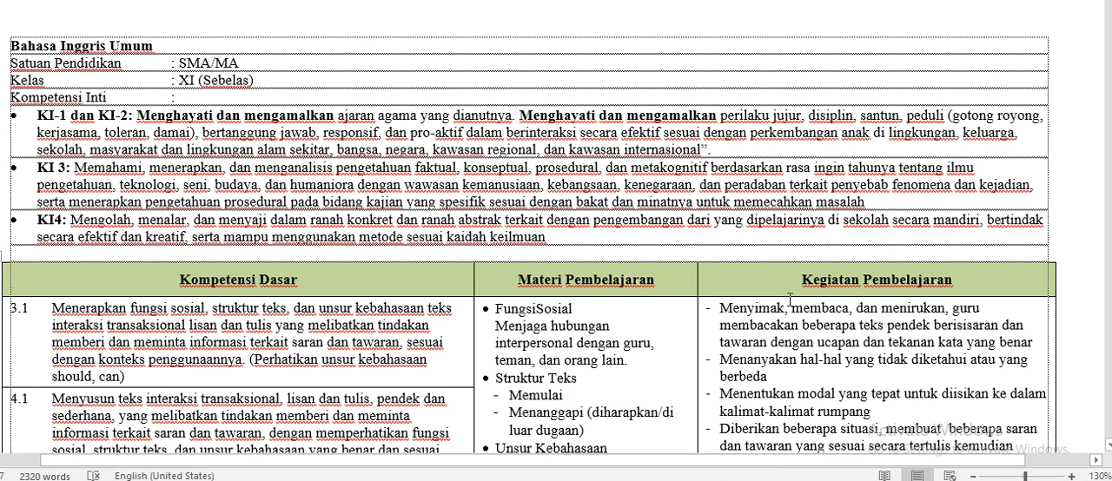
{"action": "left_click", "coordinate": [627, 480]}
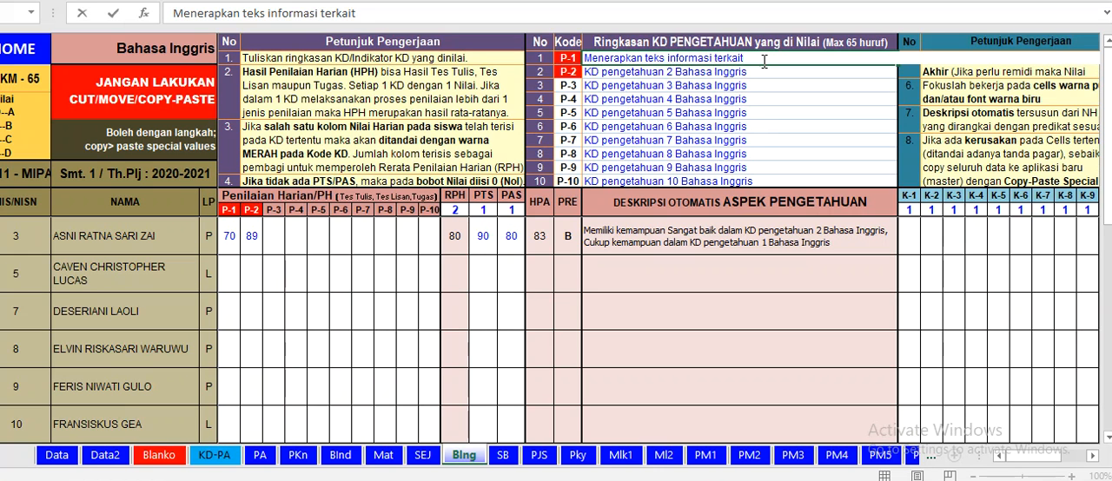
{"action": "type", "text": "saran dan tawaran"}
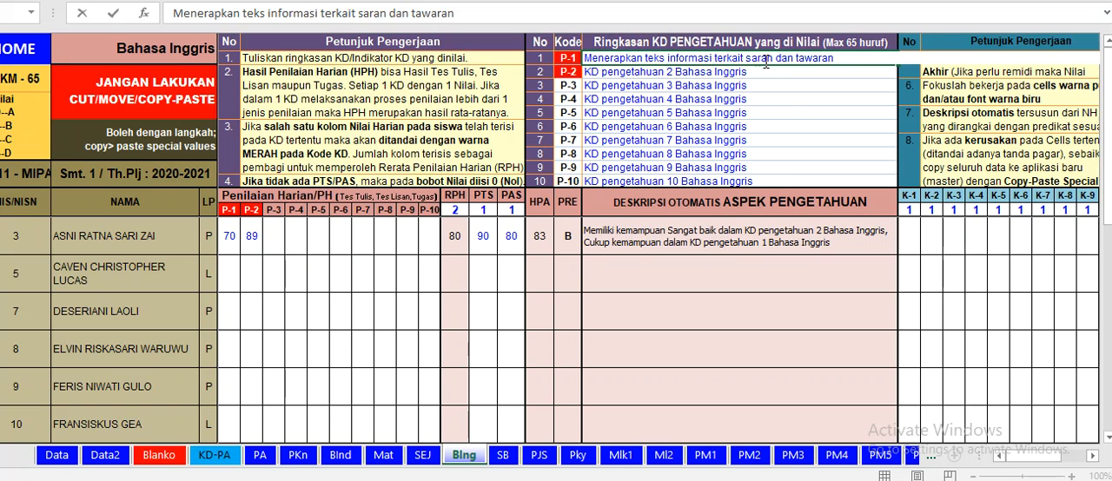
{"action": "left_click", "coordinate": [791, 126]}
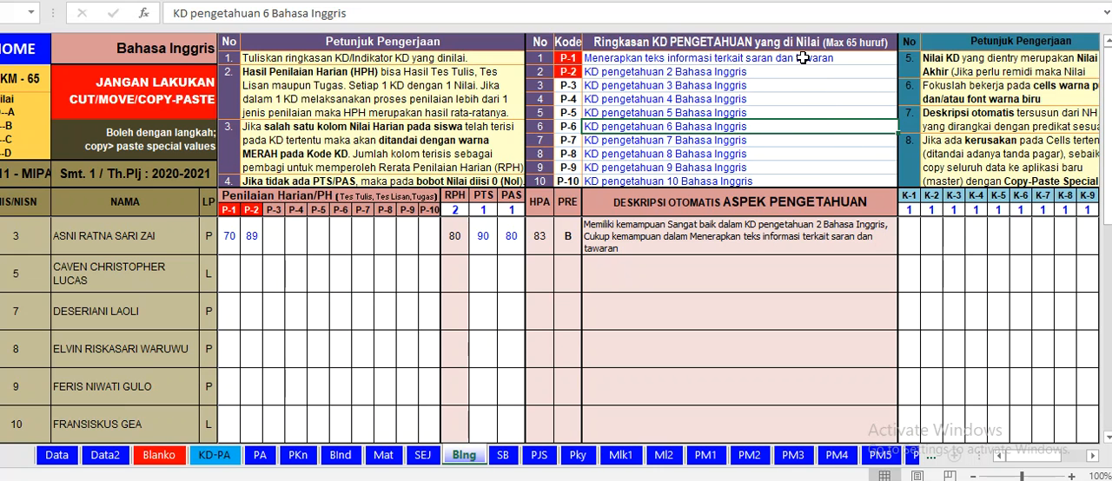
Step: Consult Kompetensi Dasar 3.2 in the Word Silabus document for the P-2 summary, and return to the Excel grade workbook
{"action": "left_click", "coordinate": [759, 75]}
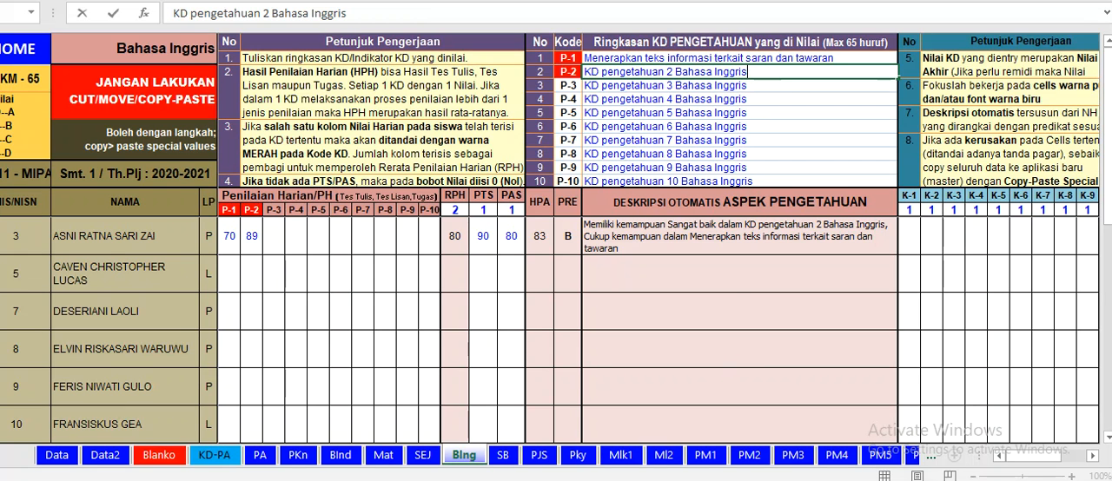
{"action": "left_click", "coordinate": [491, 417]}
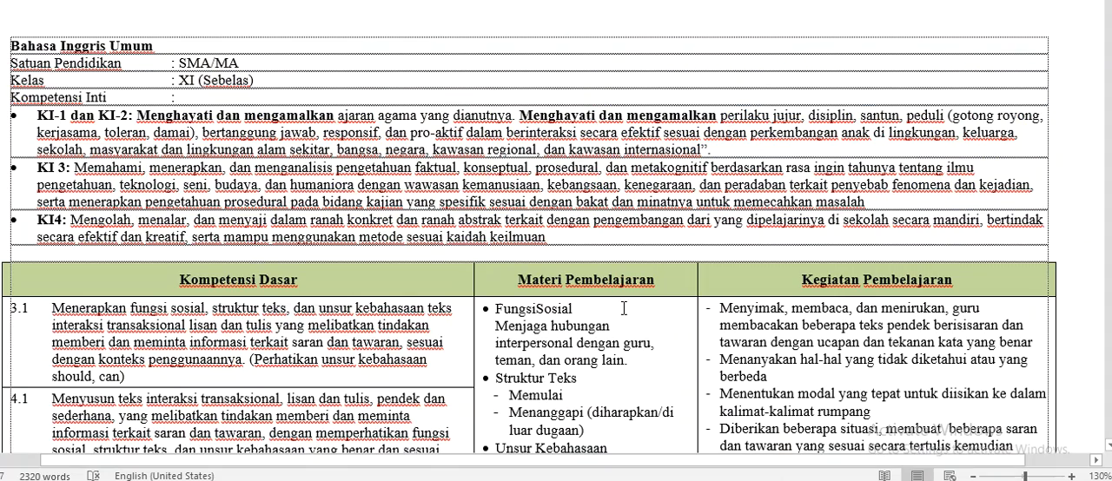
{"action": "left_click", "coordinate": [979, 271]}
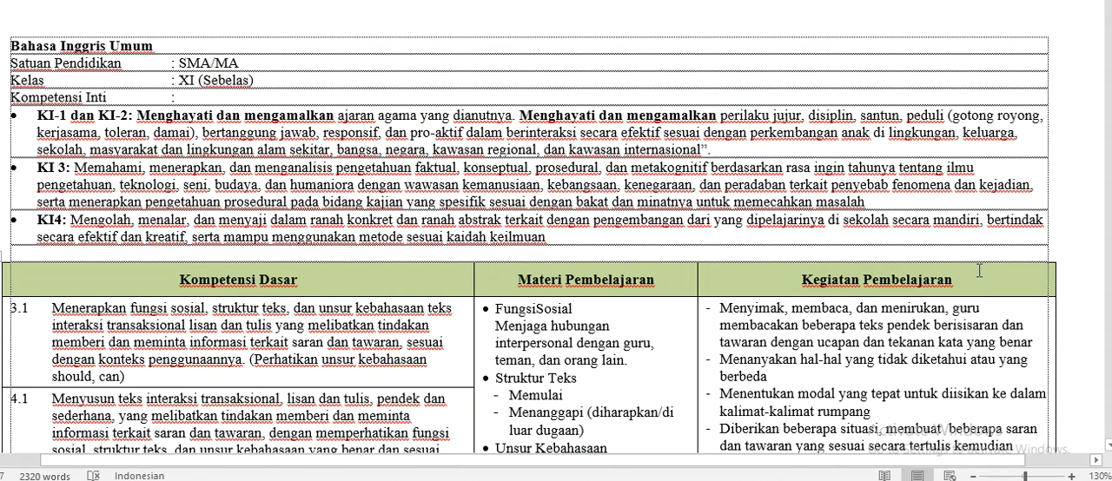
{"action": "scroll", "coordinate": [979, 271], "scroll_direction": "down", "scroll_amount": 5}
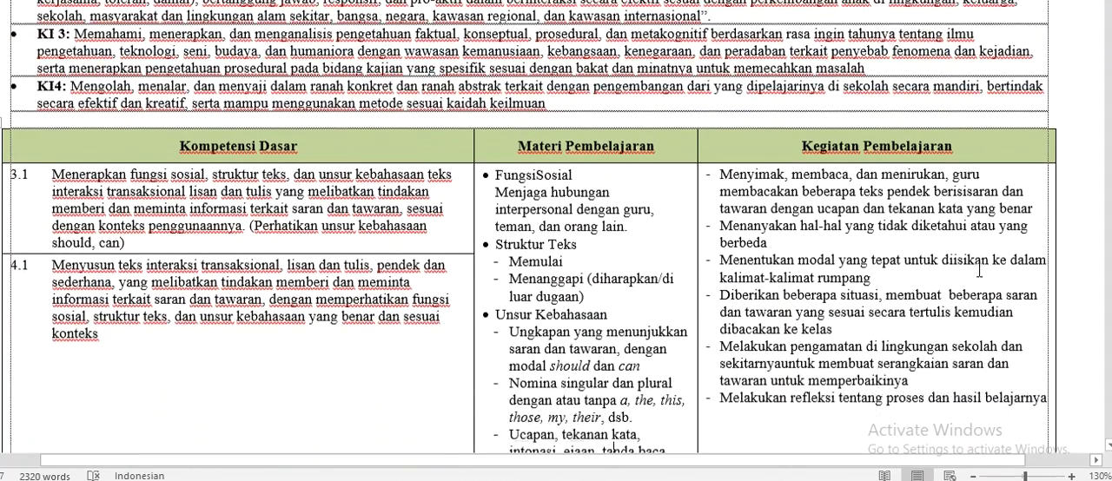
{"action": "scroll", "coordinate": [979, 271], "scroll_direction": "down", "scroll_amount": 11}
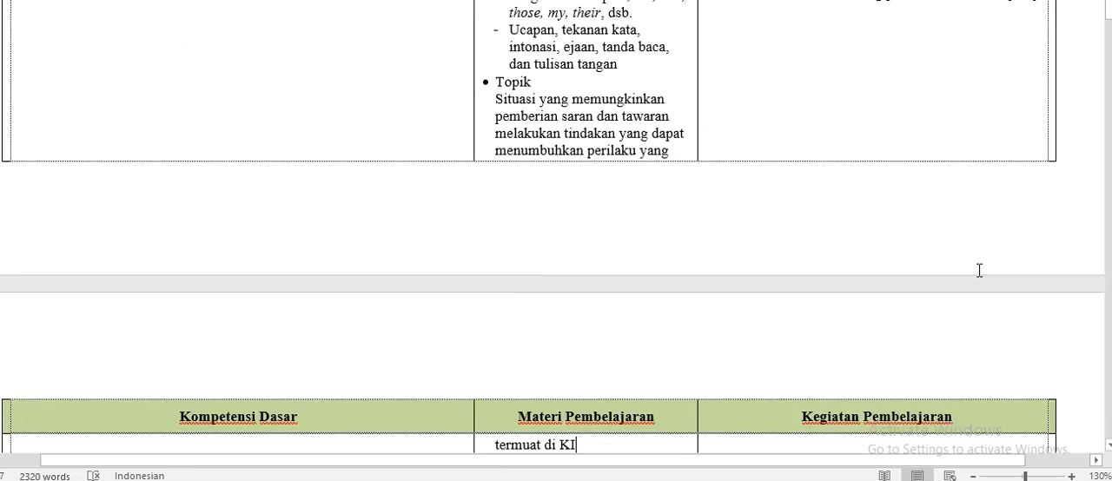
{"action": "scroll", "coordinate": [979, 271], "scroll_direction": "down", "scroll_amount": 4}
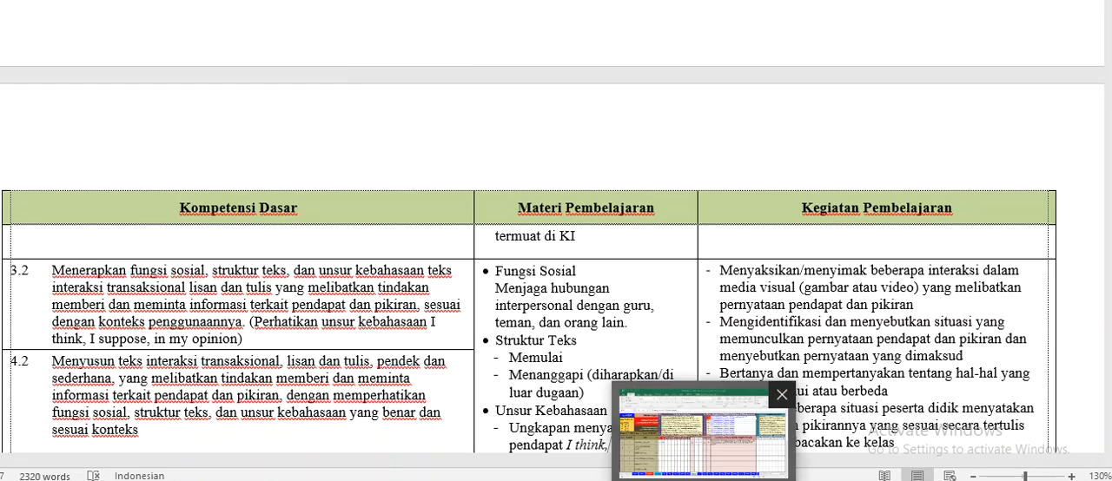
{"action": "left_click", "coordinate": [688, 470]}
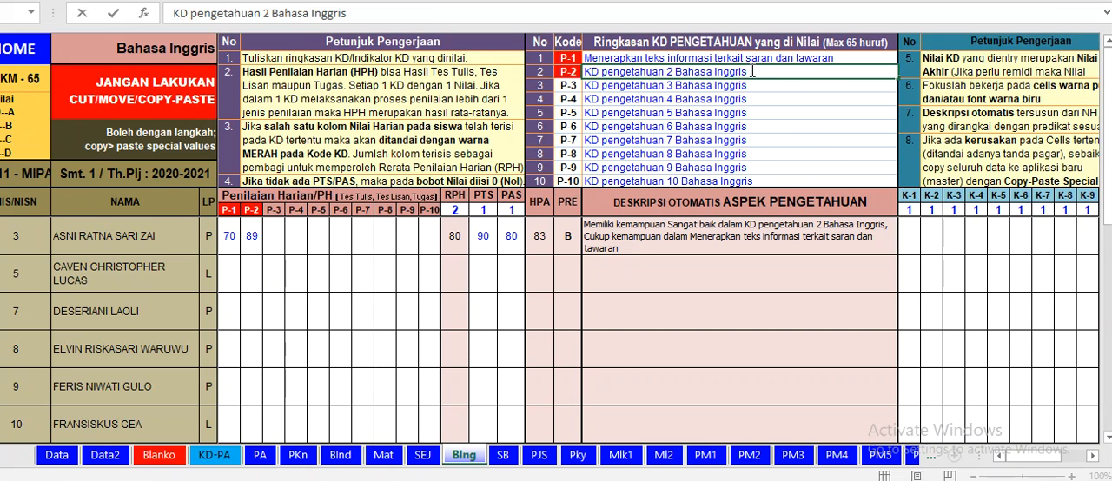
Step: Replace the P-2 knowledge KD summary with "Menerapakn teks informasi terkait pendapat dan pikiran"
{"action": "left_click_drag", "start_coordinate": [748, 73], "coordinate": [568, 81]}
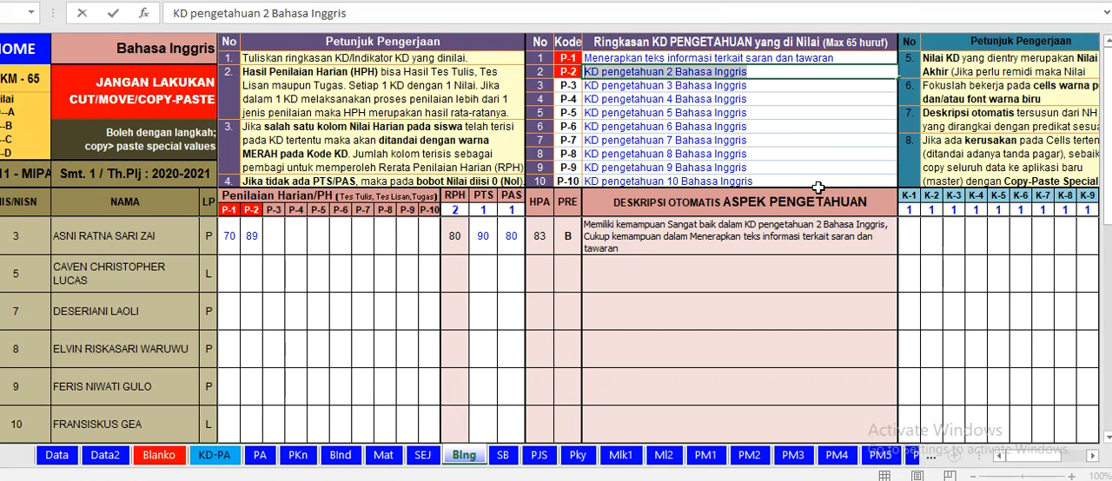
{"action": "type", "text": "M"}
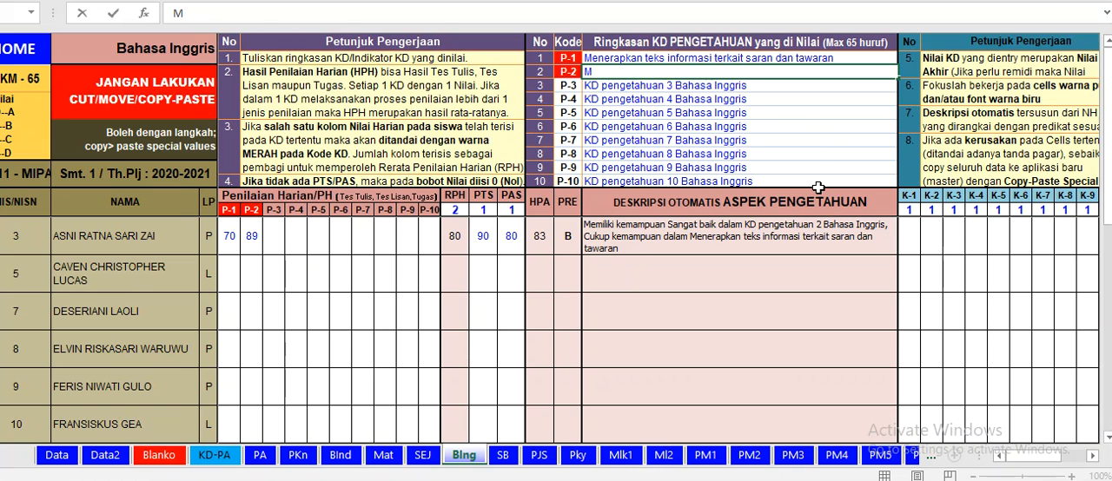
{"action": "type", "text": "enera"}
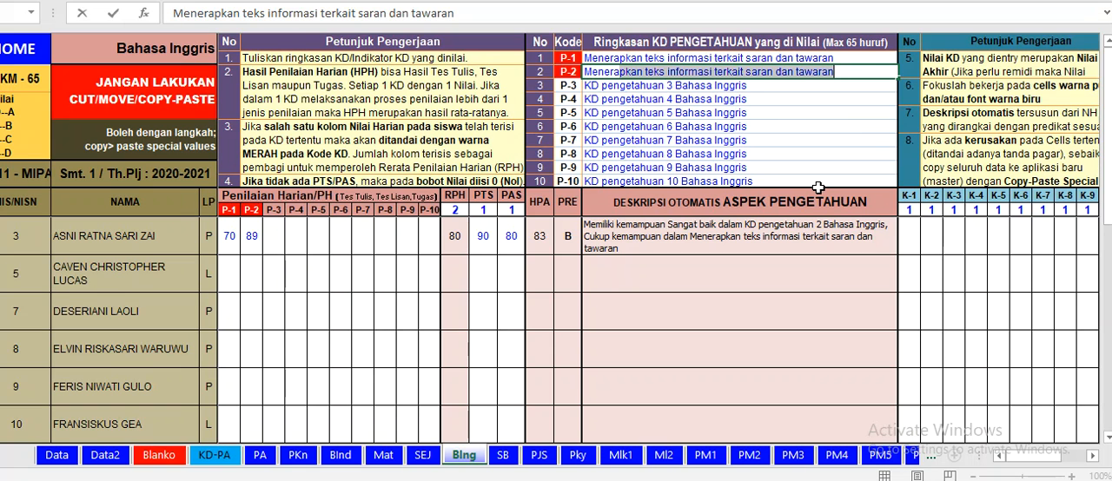
{"action": "key", "text": "BackSpace"}
{"action": "type", "text": "pakn"}
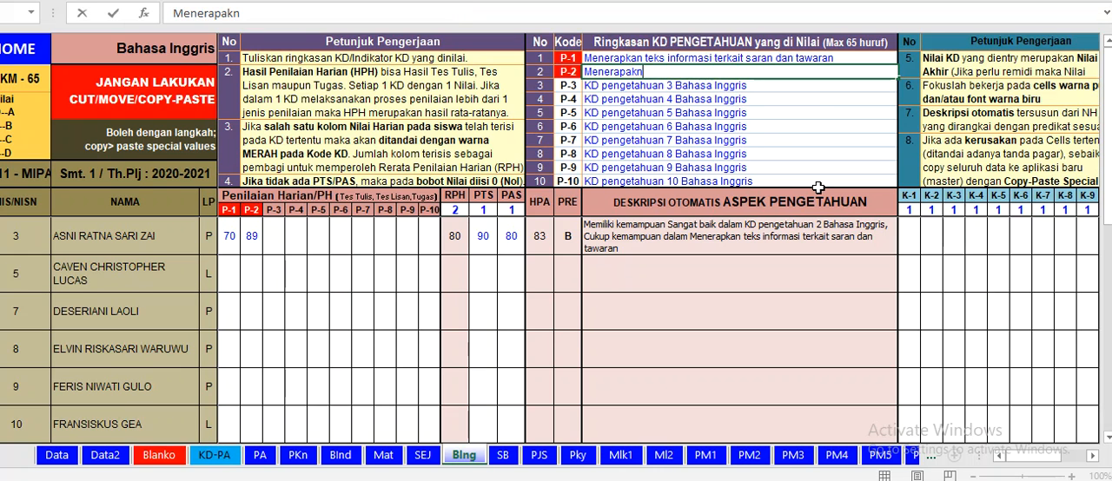
{"action": "type", "text": " teks infor"}
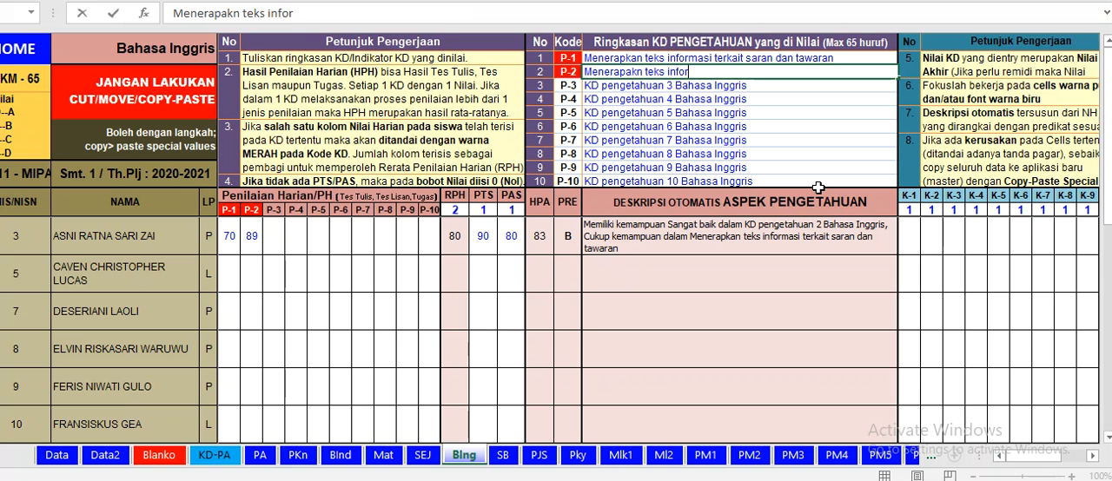
{"action": "type", "text": "masi terkait pendapa"}
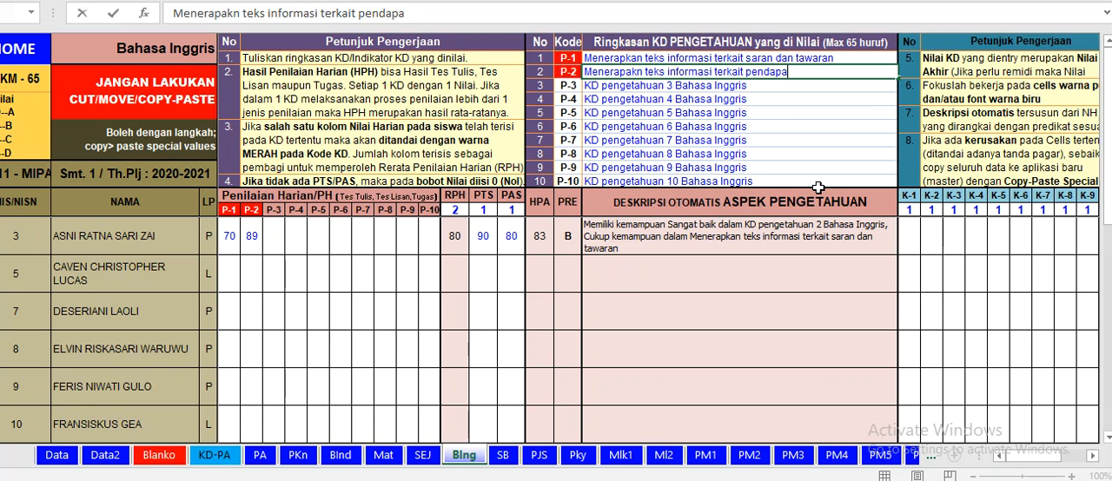
{"action": "type", "text": "t dan pikiran"}
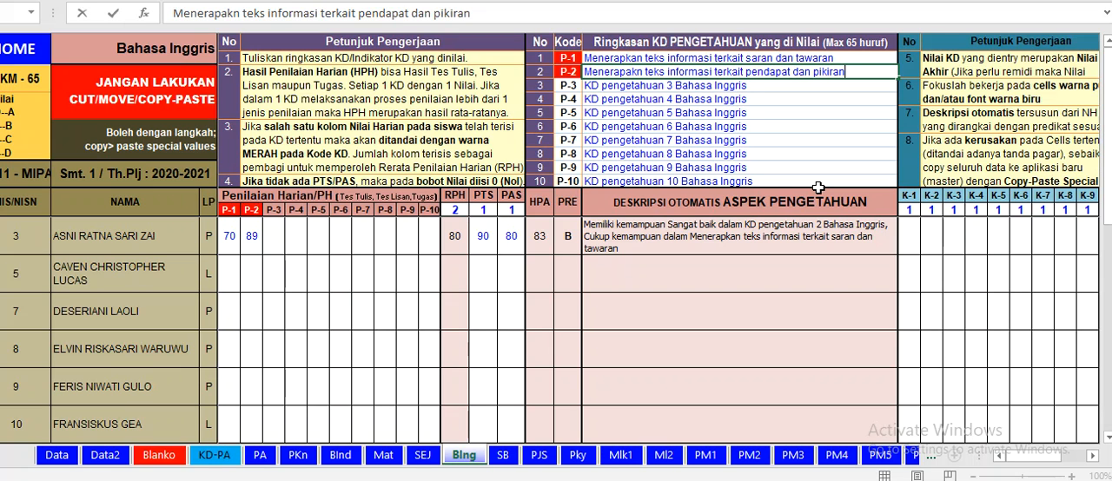
{"action": "left_click", "coordinate": [802, 296]}
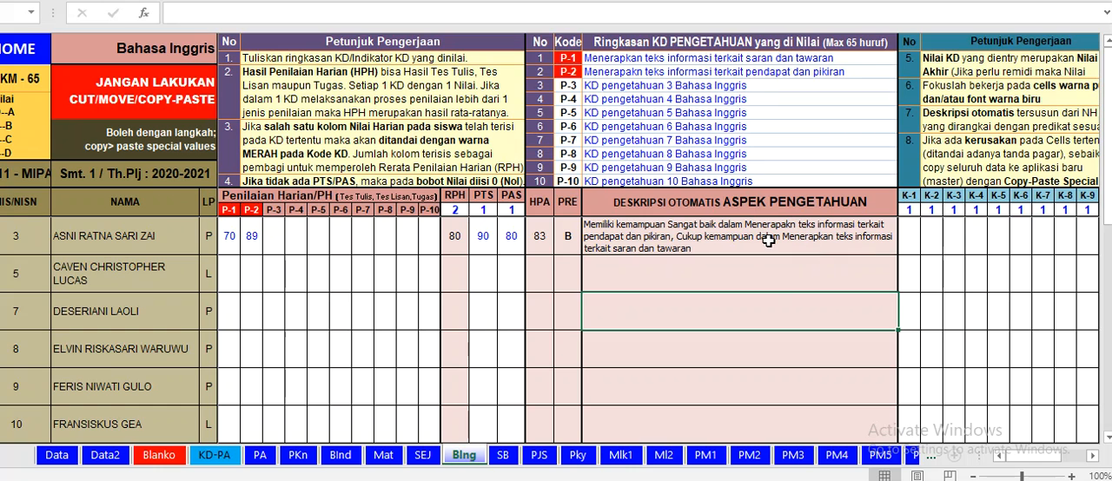
Step: Enter the first student's skill scores: 80 for K-1, 90 for K-2 and 65 for K-3
{"action": "left_click_drag", "start_coordinate": [1033, 457], "coordinate": [1047, 465]}
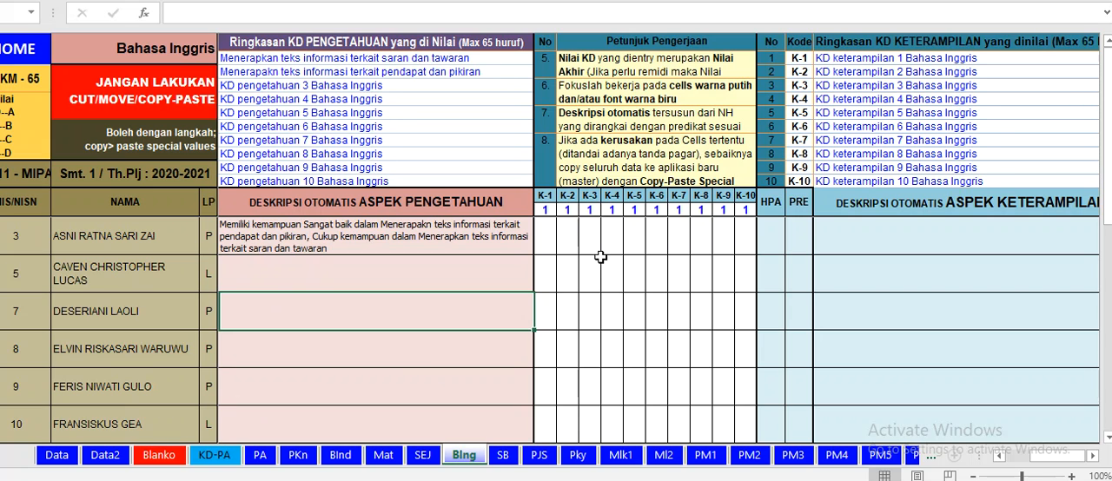
{"action": "left_click", "coordinate": [546, 238]}
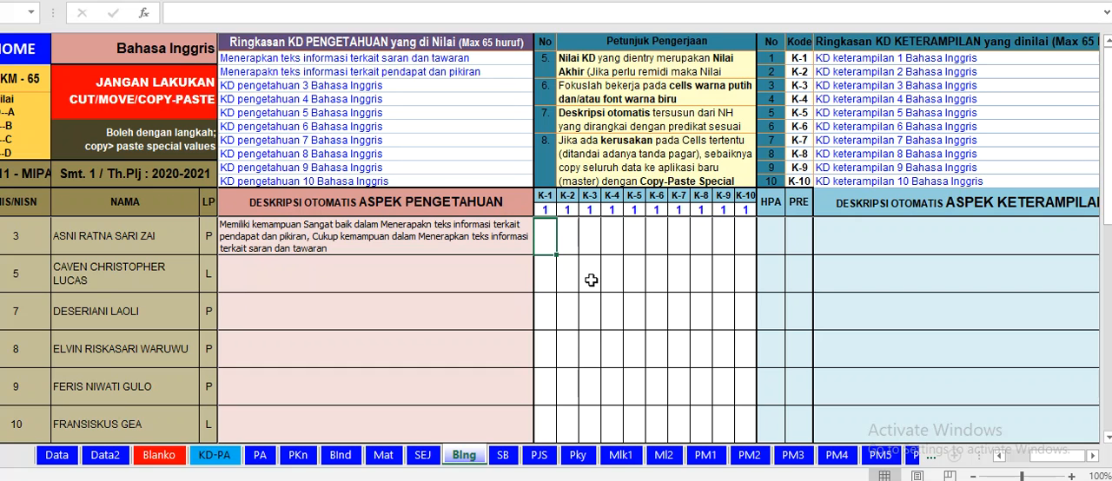
{"action": "type", "text": "80"}
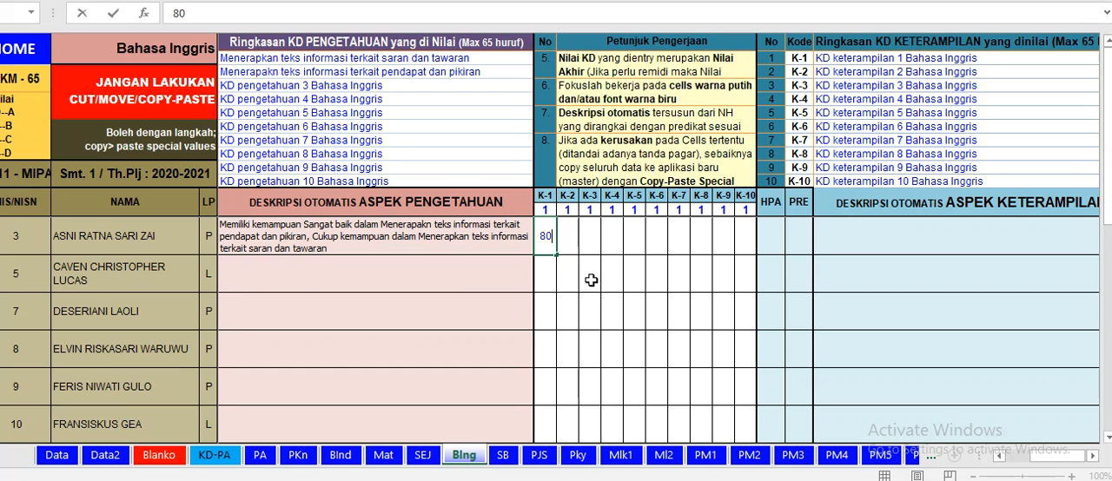
{"action": "left_click", "coordinate": [565, 240]}
{"action": "type", "text": "90"}
{"action": "left_click", "coordinate": [587, 235]}
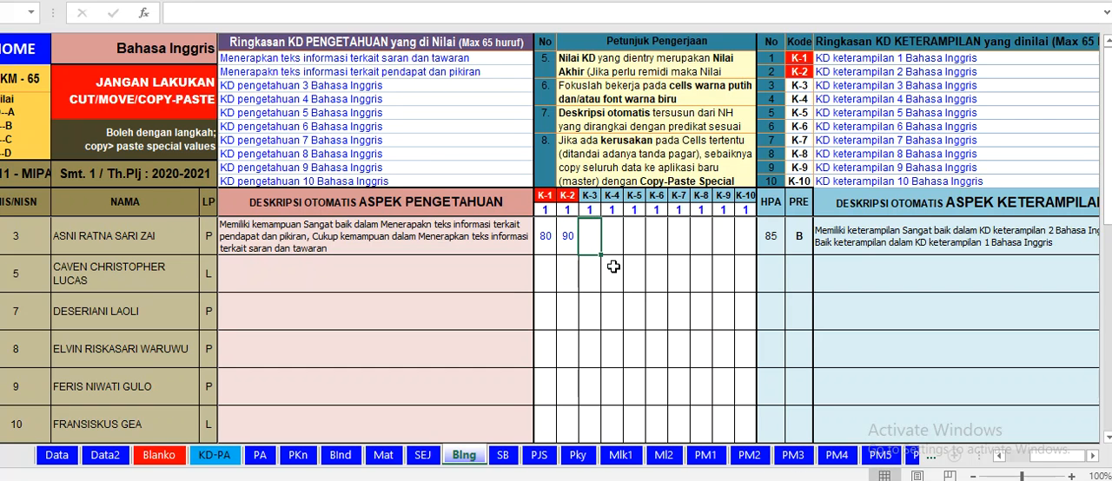
{"action": "type", "text": "65"}
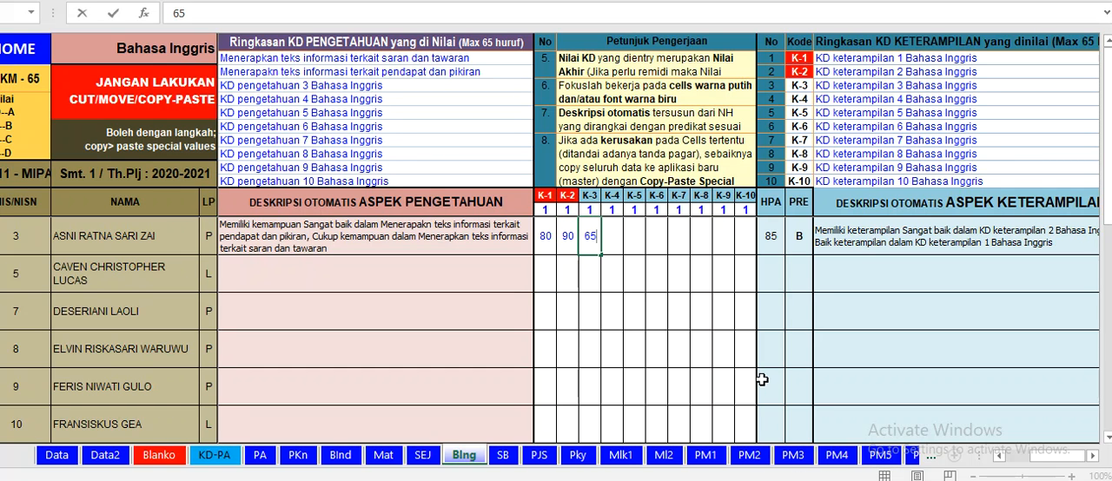
{"action": "left_click", "coordinate": [773, 280]}
{"action": "left_click", "coordinate": [774, 279]}
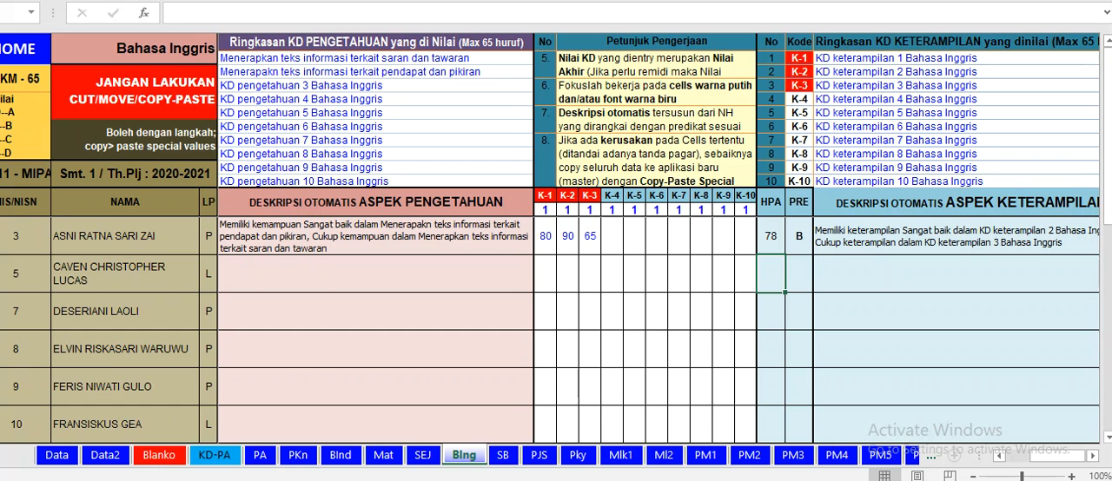
Step: Consult Kompetensi Dasar 4.1 in the Word Silabus document for the skill summary, and return to the Excel grade workbook
{"action": "mouse_move", "coordinate": [584, 480]}
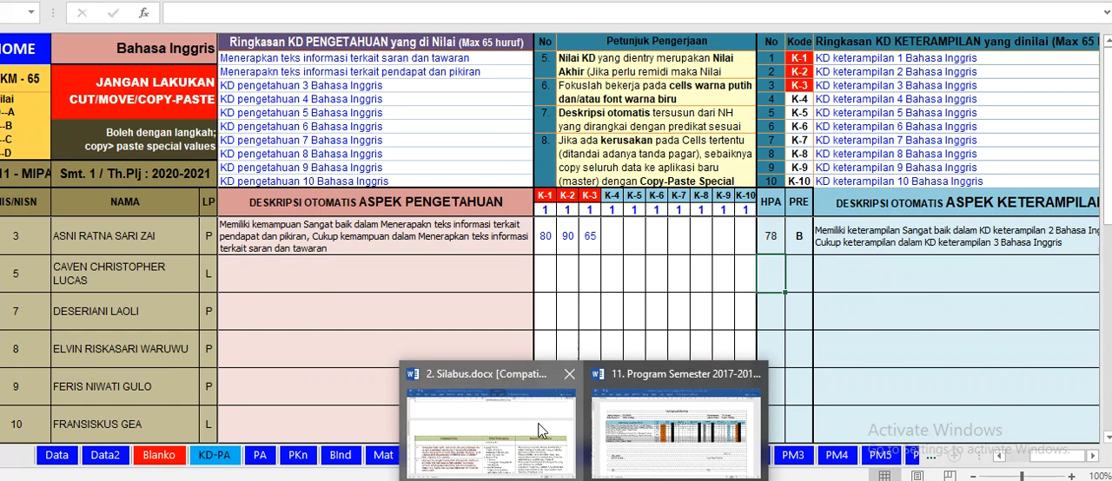
{"action": "left_click", "coordinate": [491, 426]}
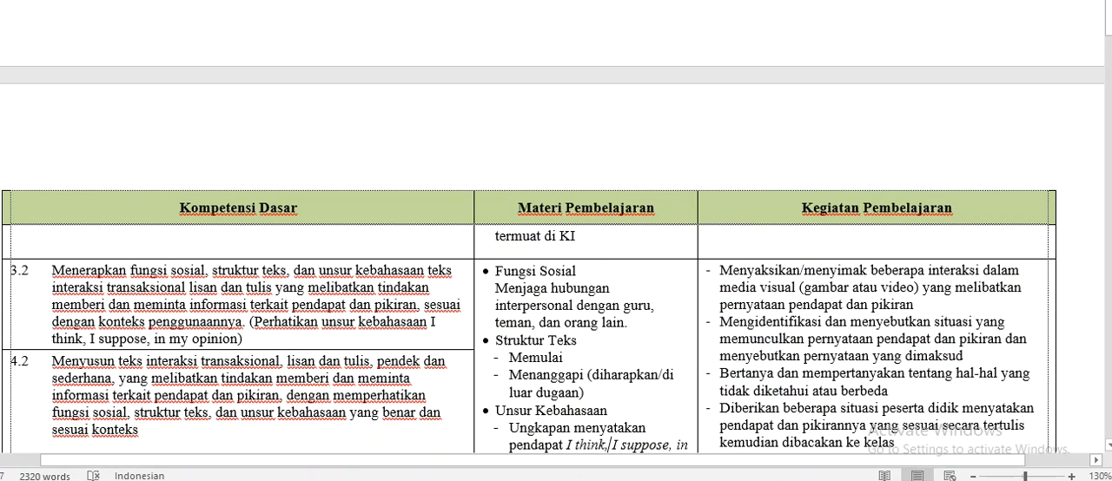
{"action": "left_click_drag", "start_coordinate": [1109, 21], "coordinate": [1109, 13]}
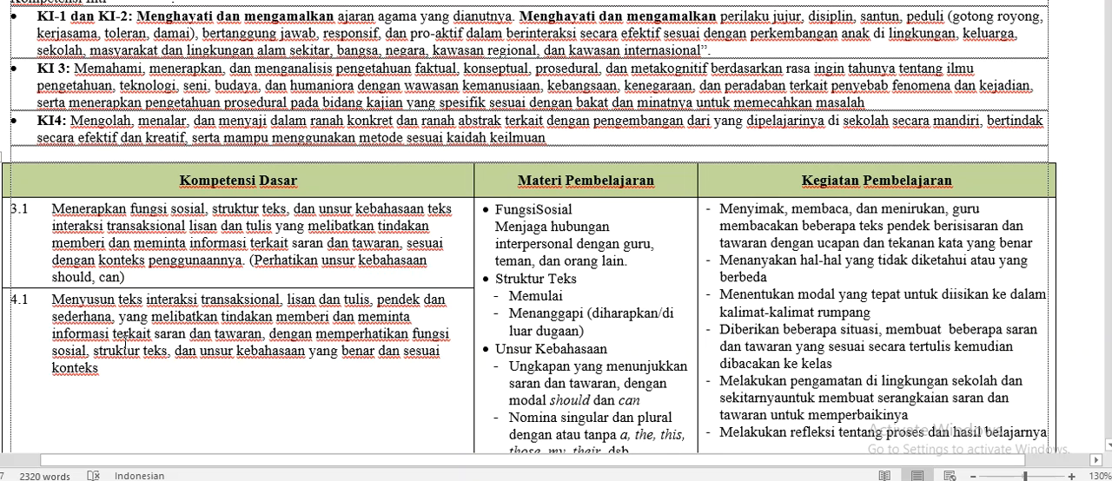
{"action": "left_click", "coordinate": [377, 478]}
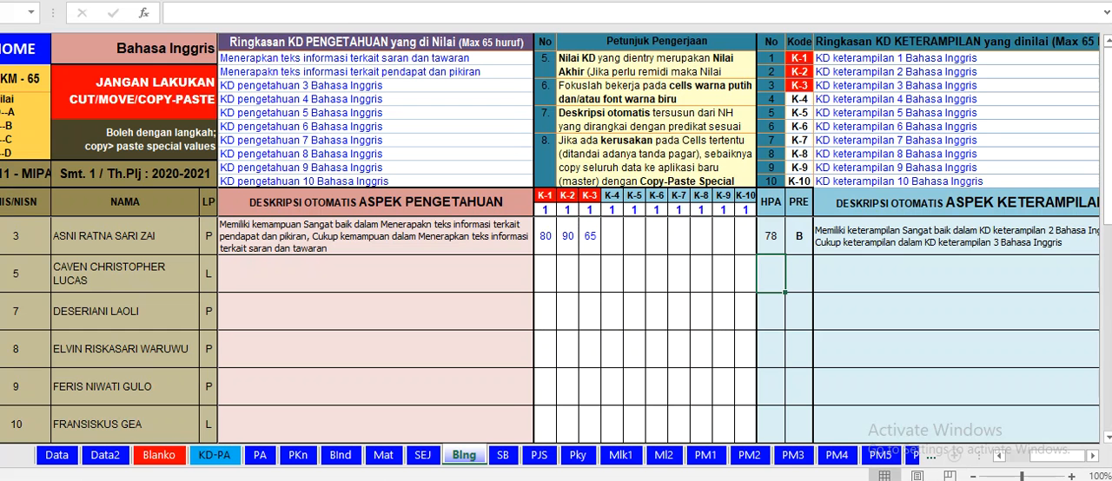
Step: Replace the K-1 skill KD summary with "Menyusun teks informasi berkaitan saran dan tawaran"
{"action": "left_click", "coordinate": [984, 64]}
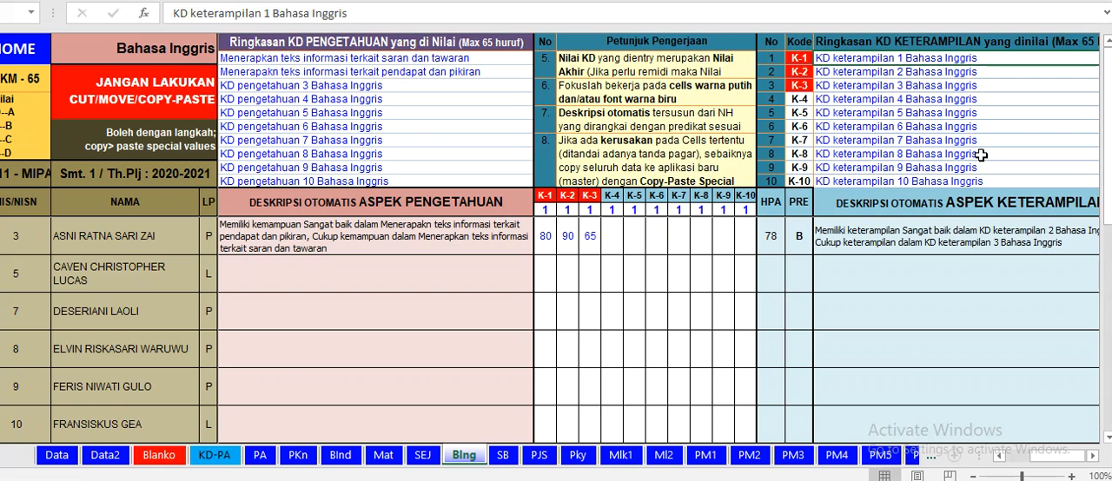
{"action": "type", "text": "M"}
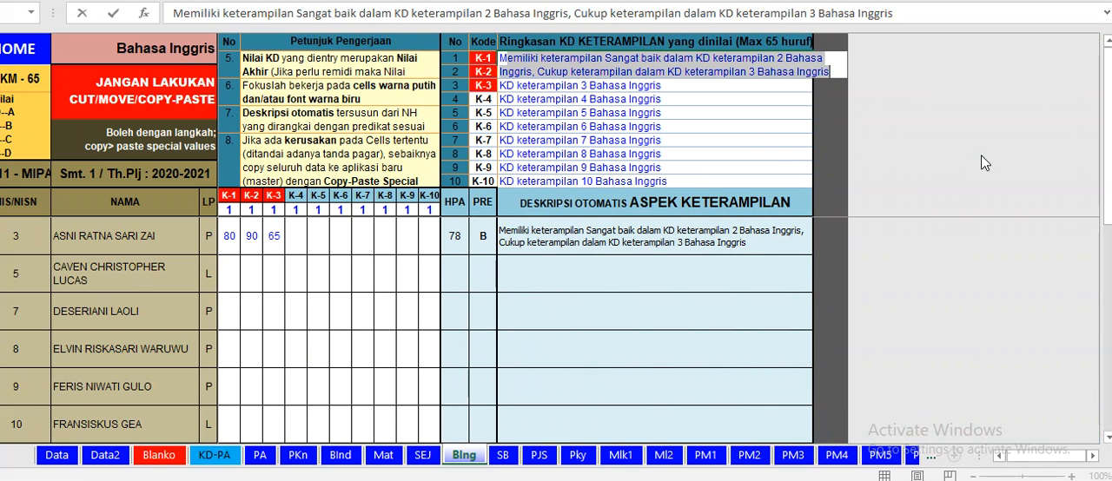
{"action": "type", "text": "enyusun"}
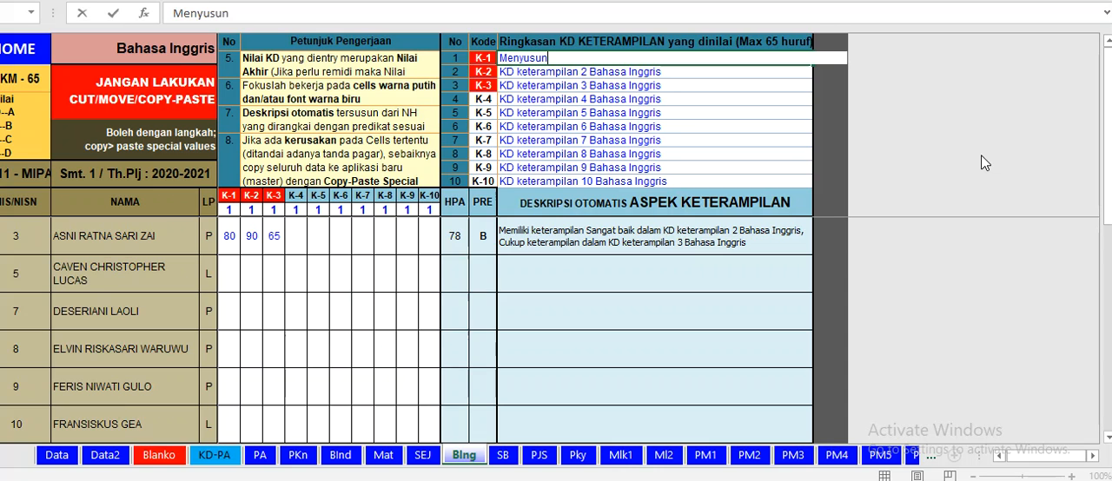
{"action": "type", "text": " teks berkaitan"}
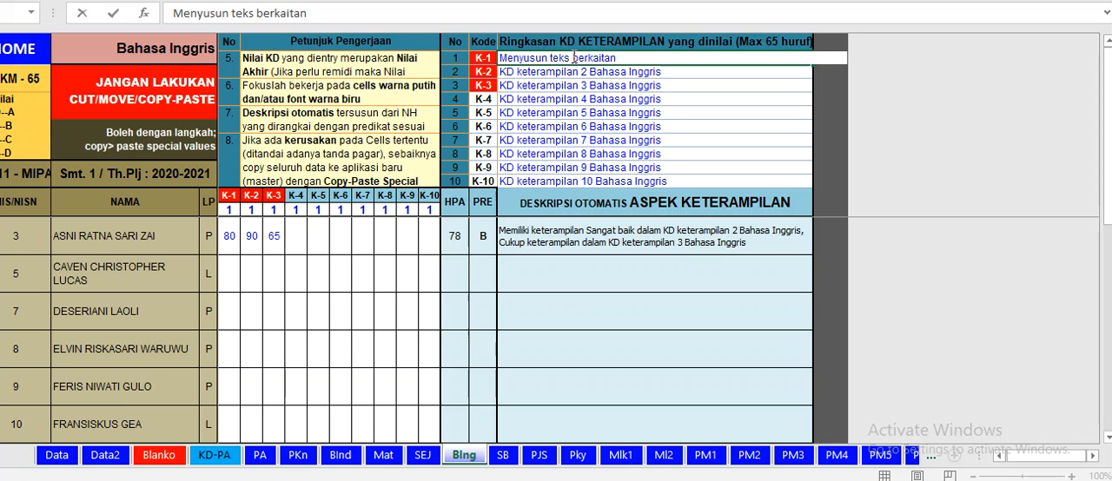
{"action": "type", "text": "informasi berkaitan"}
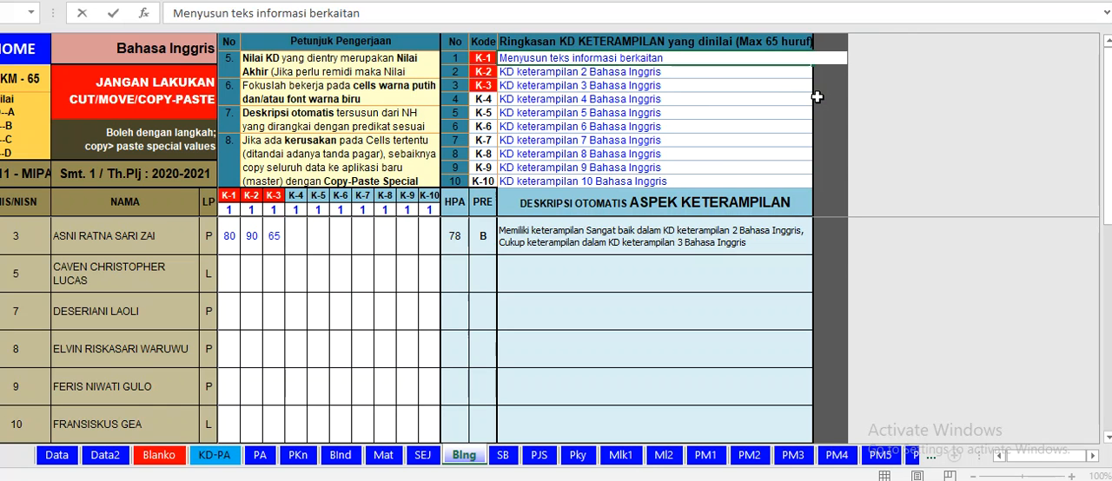
{"action": "type", "text": " saran dan t"}
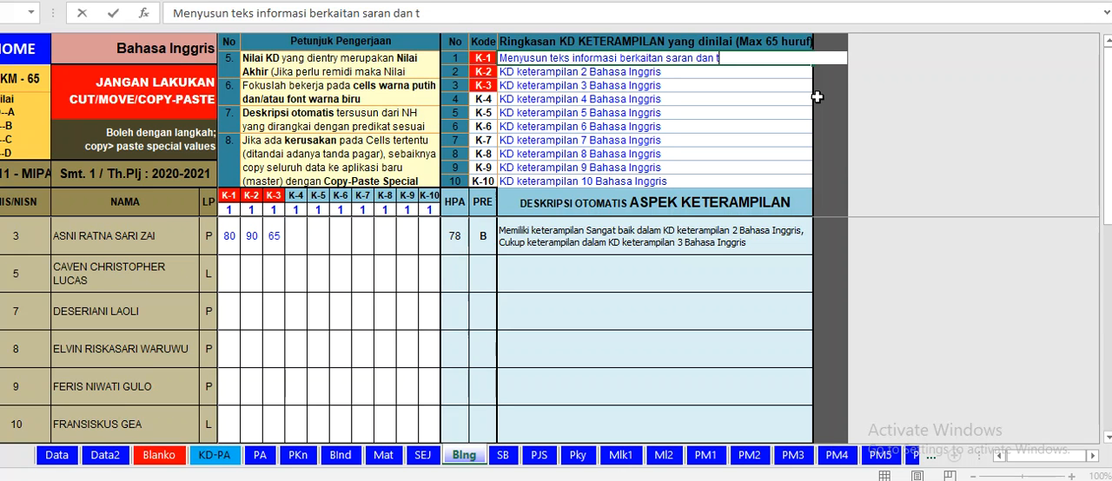
{"action": "type", "text": "awaran"}
{"action": "left_click", "coordinate": [657, 283]}
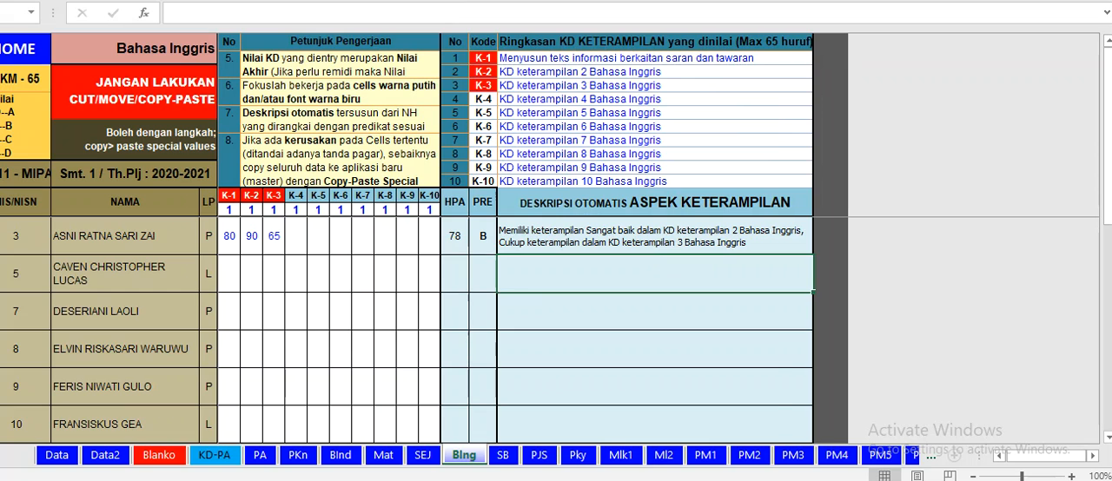
Step: Consult Kompetensi Dasar 4.2 in the Word Silabus document for the K-2 summary, and return to the Excel grade workbook
{"action": "left_click", "coordinate": [584, 480]}
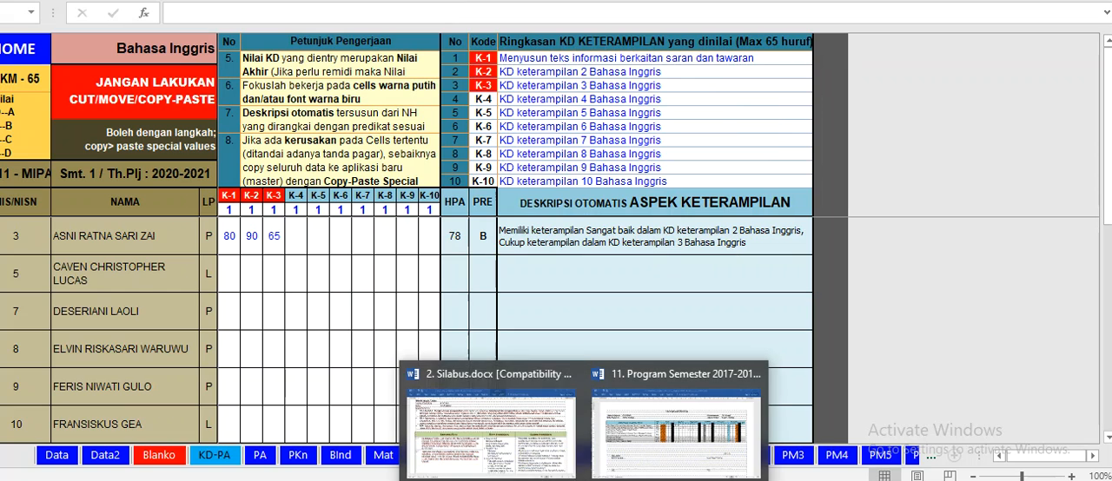
{"action": "left_click", "coordinate": [500, 430]}
{"action": "scroll", "coordinate": [528, 228], "scroll_direction": "down", "scroll_amount": 12}
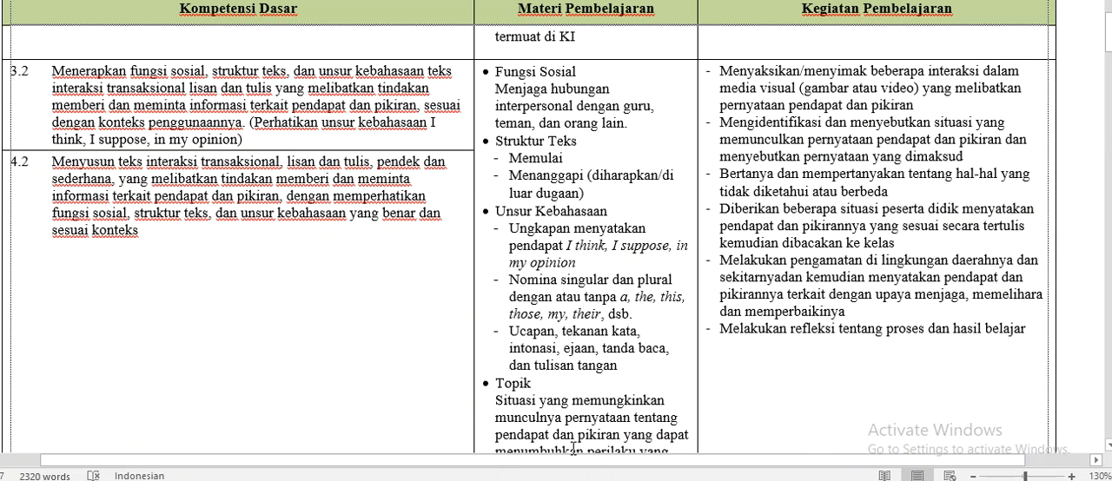
{"action": "key", "text": "alt+Tab"}
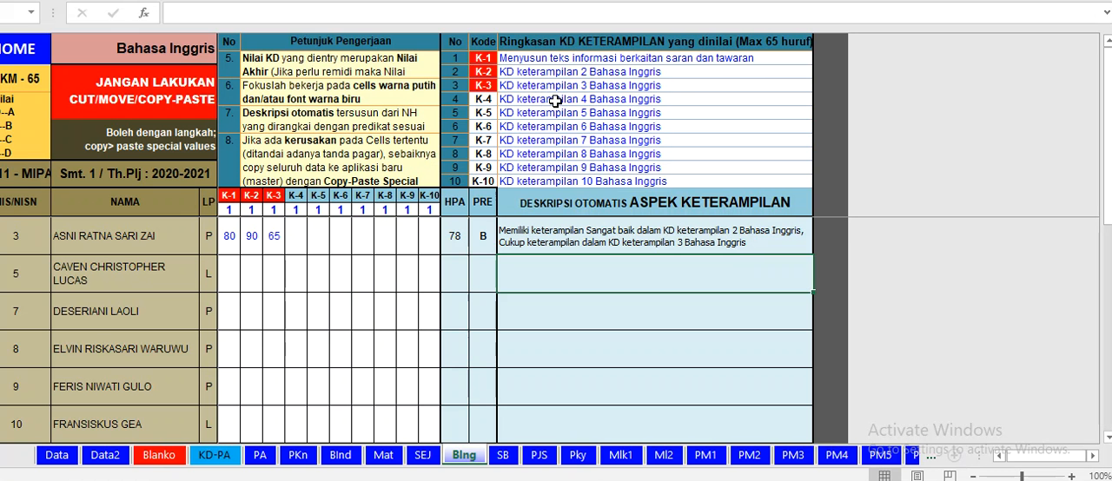
Step: Replace the K-2 skill KD summary with "Menyusun teks informasi terkait pendapat dan pikiran"
{"action": "left_click", "coordinate": [655, 71]}
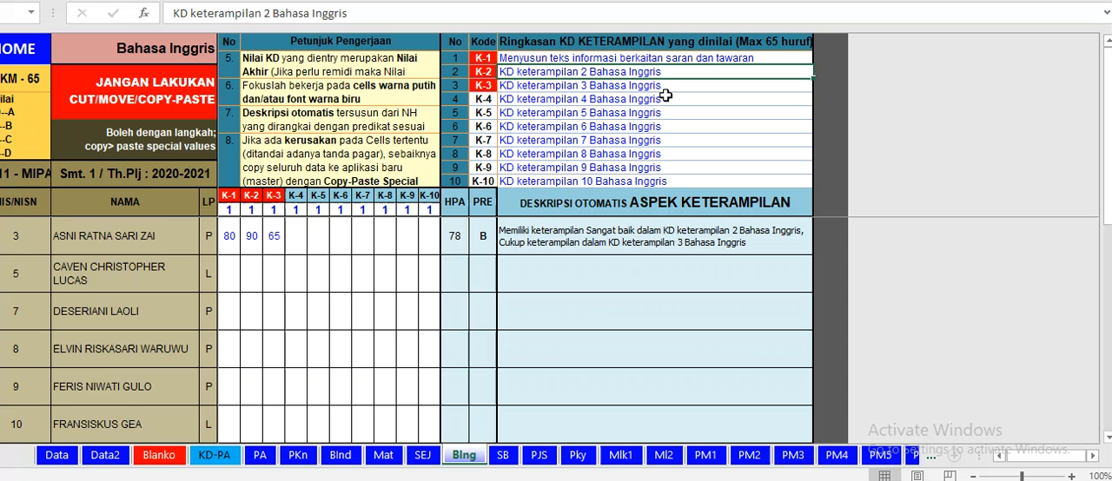
{"action": "type", "text": "M"}
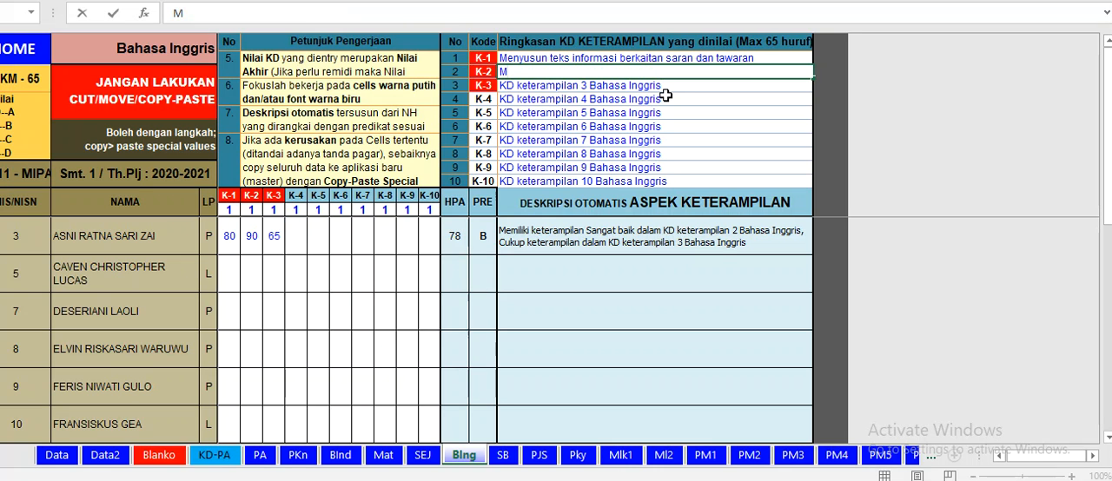
{"action": "type", "text": "enyusun "}
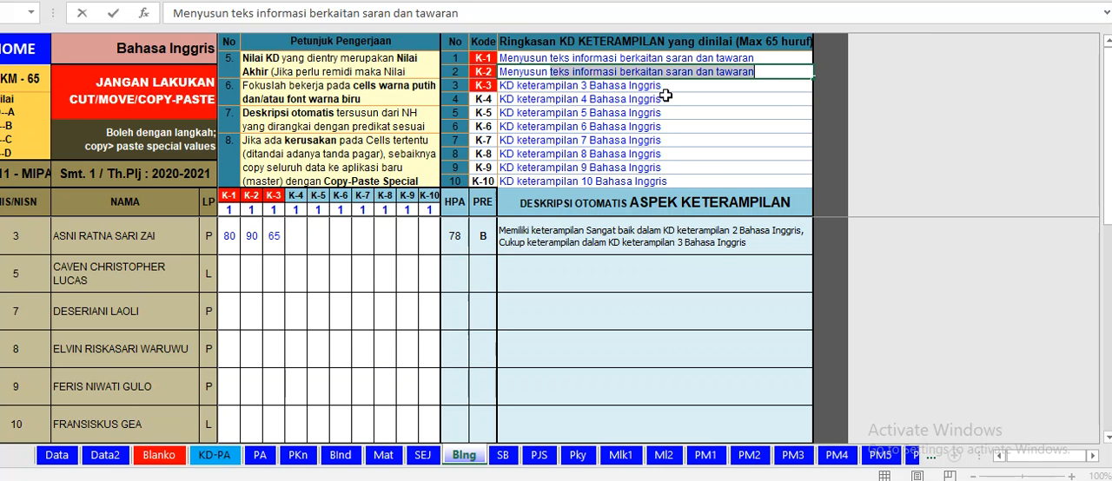
{"action": "type", "text": "teks informasi "}
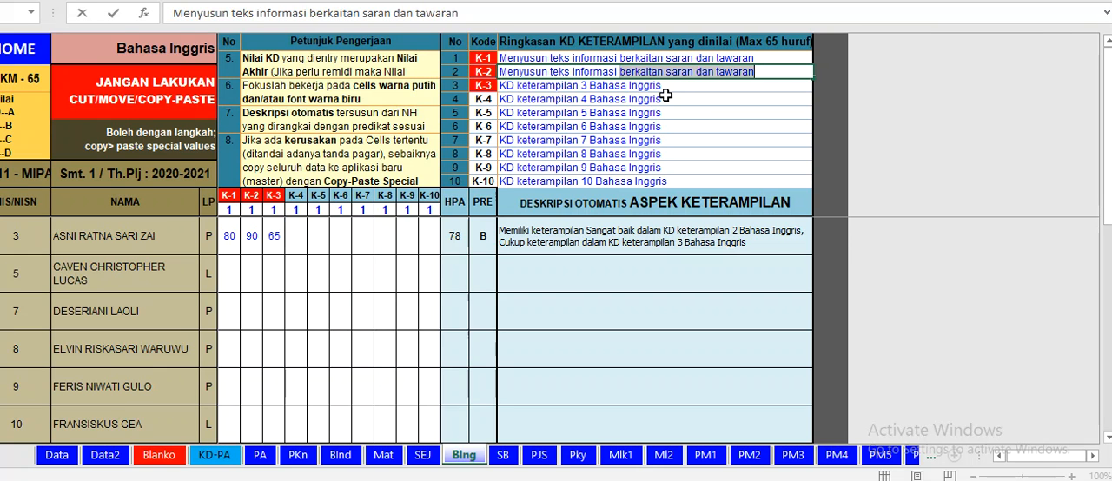
{"action": "type", "text": "terk"}
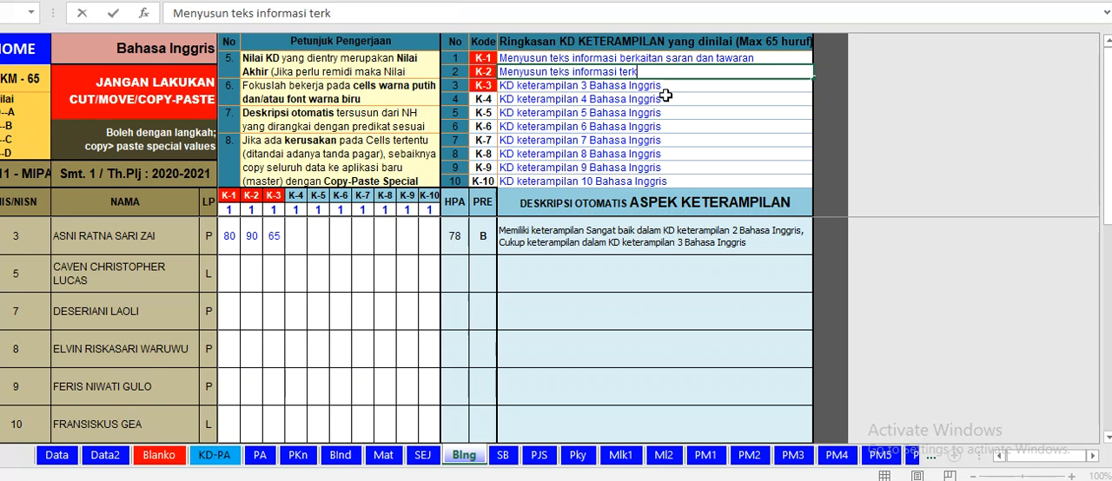
{"action": "type", "text": "ait pendapat dan pikira"}
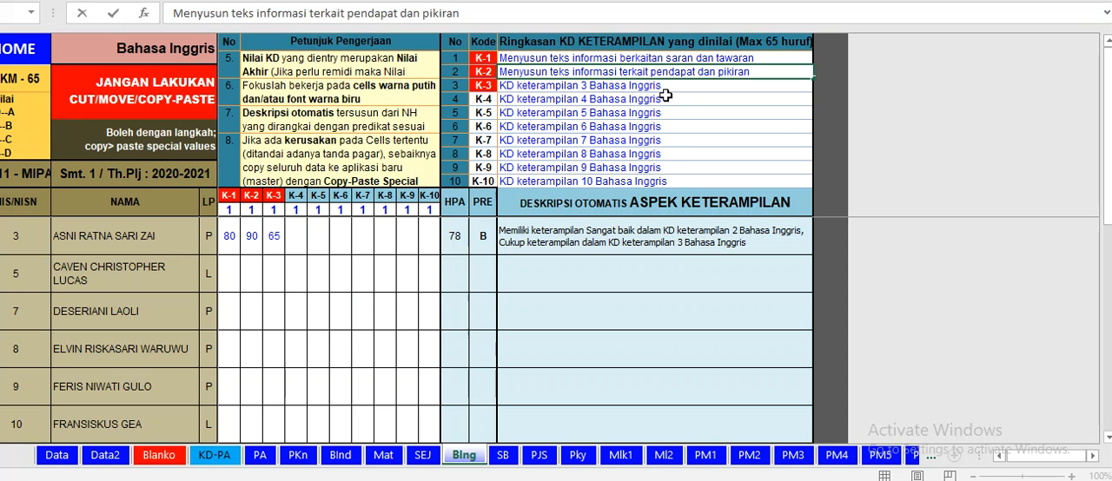
{"action": "type", "text": "n"}
{"action": "left_click", "coordinate": [757, 105]}
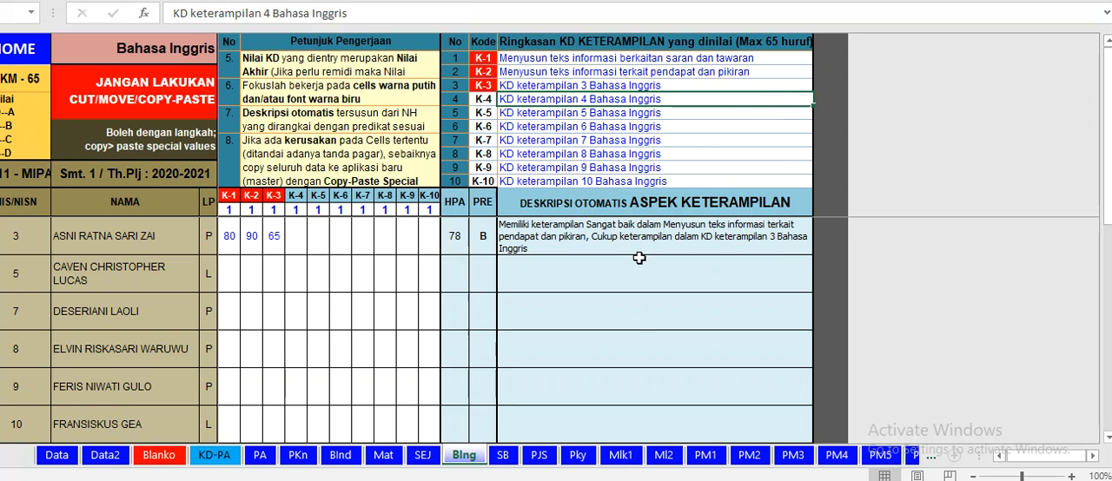
Step: Examine the student list down to its last row alongside the knowledge score columns, and return to the first student
{"action": "left_click_drag", "start_coordinate": [1032, 457], "coordinate": [1002, 456]}
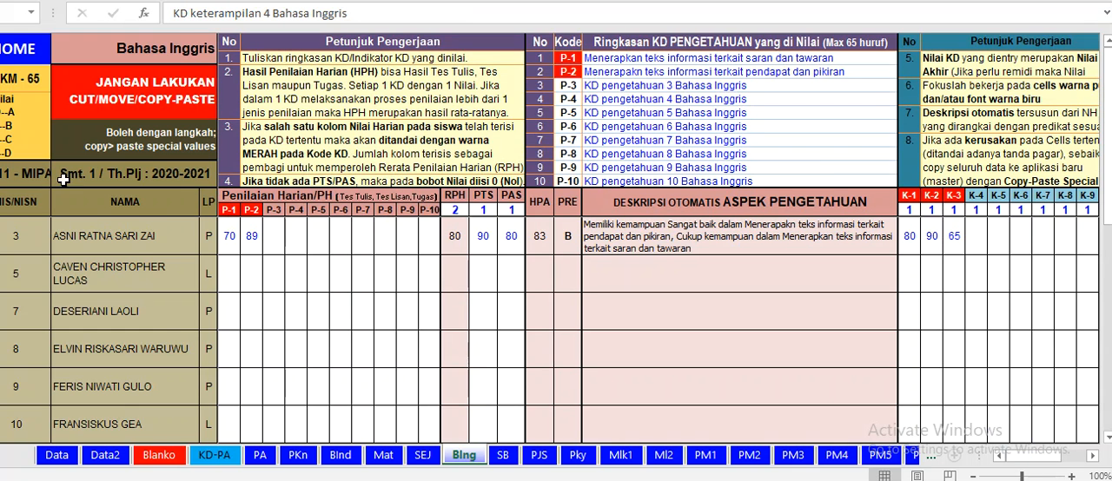
{"action": "left_click", "coordinate": [189, 319]}
{"action": "key", "text": "Down"}
{"action": "key", "text": "Down"}
{"action": "key", "text": "Down"}
{"action": "key", "text": "Down"}
{"action": "key", "text": "Down"}
{"action": "key", "text": "Down"}
{"action": "key", "text": "Down"}
{"action": "key", "text": "Down"}
{"action": "key", "text": "Up"}
{"action": "key", "text": "Up"}
{"action": "key", "text": "Up"}
{"action": "key", "text": "Up"}
{"action": "key", "text": "Up"}
{"action": "key", "text": "Up"}
{"action": "key", "text": "Up"}
{"action": "key", "text": "Up"}
{"action": "key", "text": "Up"}
{"action": "key", "text": "Up"}
{"action": "key", "text": "Up"}
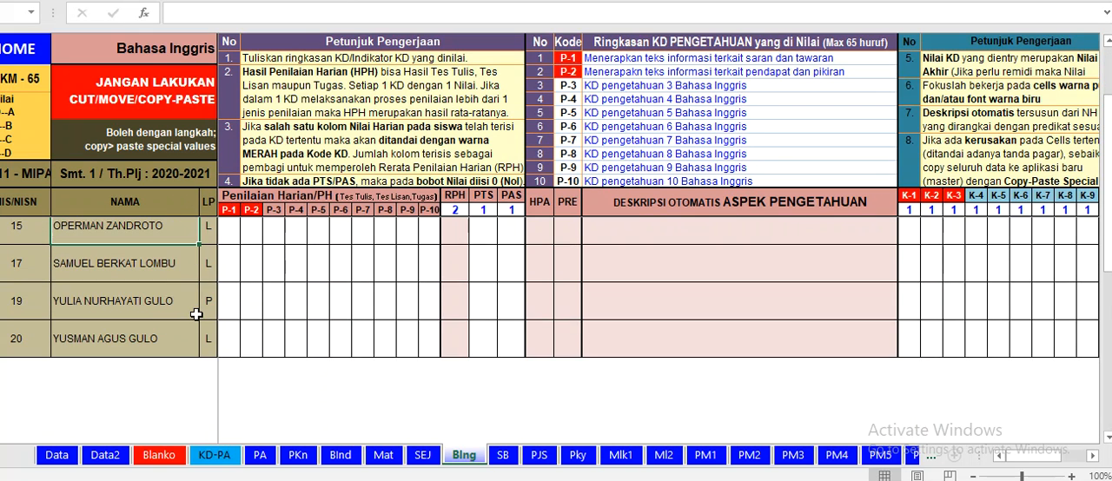
{"action": "key", "text": "Up"}
{"action": "key", "text": "Up"}
{"action": "key", "text": "Up"}
{"action": "key", "text": "Up"}
{"action": "key", "text": "Up"}
{"action": "key", "text": "Up"}
{"action": "key", "text": "Up"}
{"action": "key", "text": "Up"}
{"action": "key", "text": "Up"}
{"action": "key", "text": "Up"}
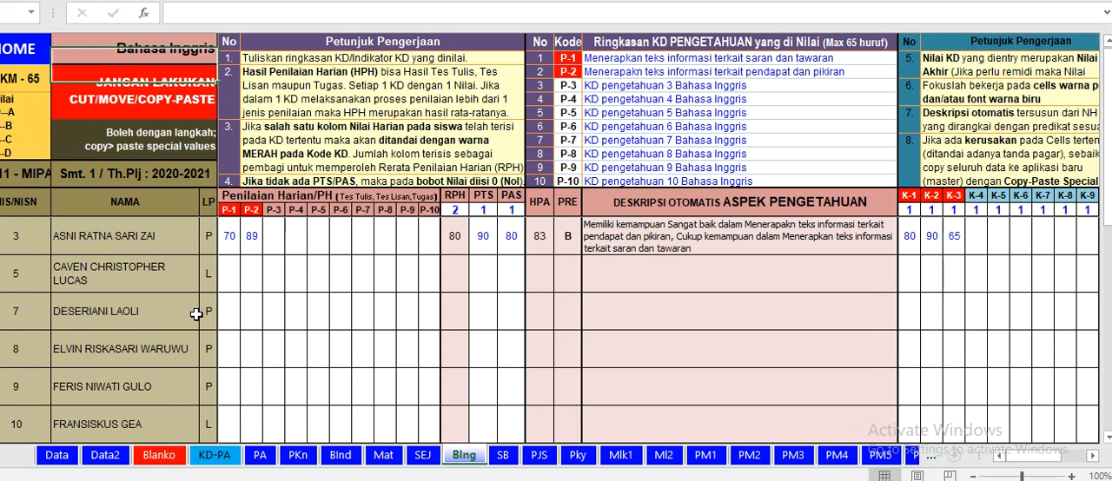
{"action": "key", "text": "Down"}
{"action": "key", "text": "Down"}
{"action": "key", "text": "Down"}
{"action": "key", "text": "Down"}
{"action": "key", "text": "Down"}
{"action": "key", "text": "Down"}
{"action": "key", "text": "Down"}
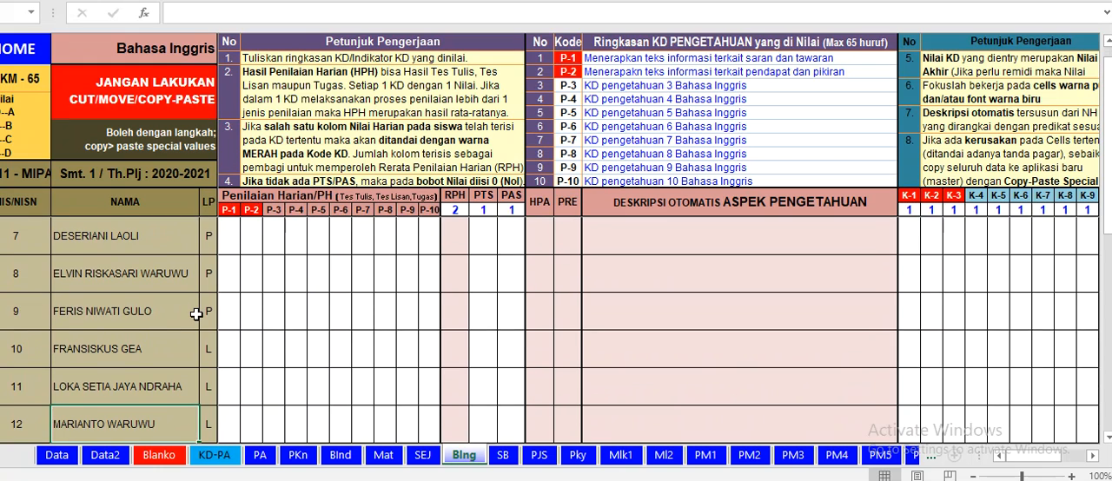
{"action": "key", "text": "Down"}
{"action": "key", "text": "Down"}
{"action": "key", "text": "Down"}
{"action": "key", "text": "Down"}
{"action": "key", "text": "Down"}
{"action": "key", "text": "Down"}
{"action": "key", "text": "Down"}
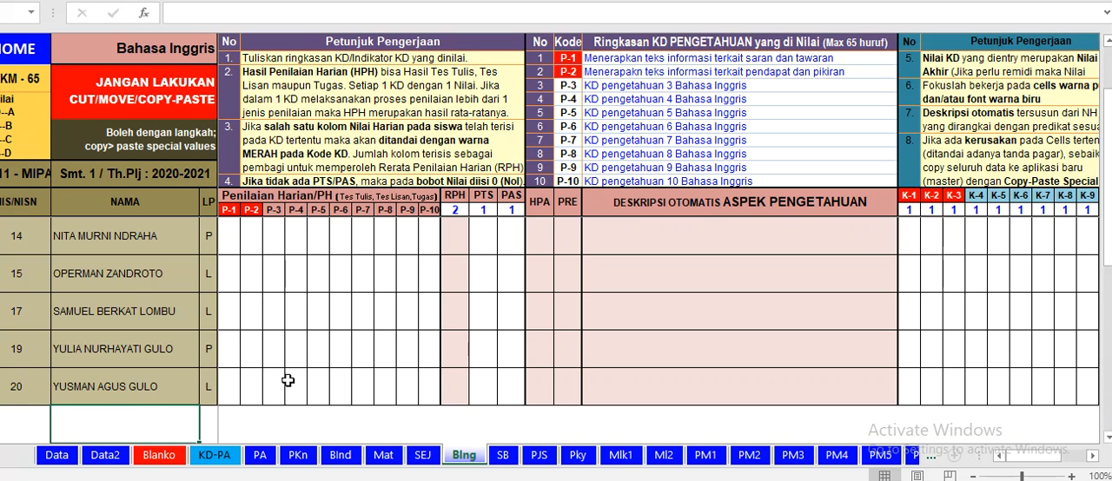
{"action": "left_click_drag", "start_coordinate": [1108, 142], "coordinate": [1108, 103]}
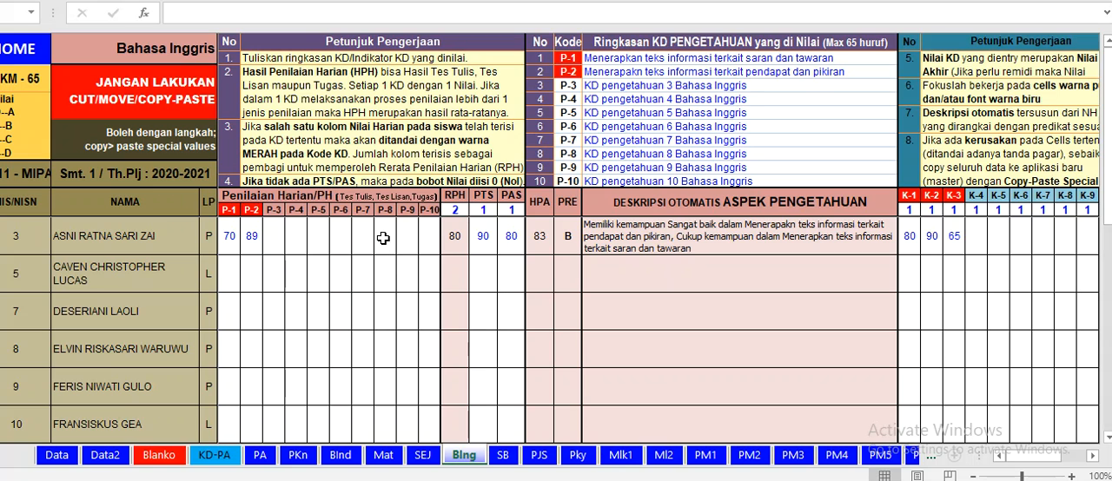
{"action": "left_click", "coordinate": [296, 298]}
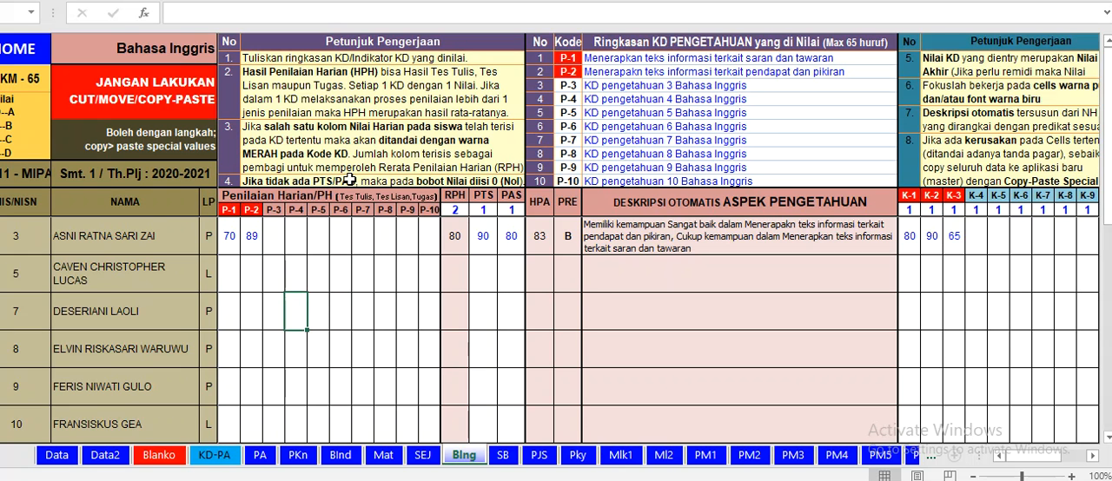